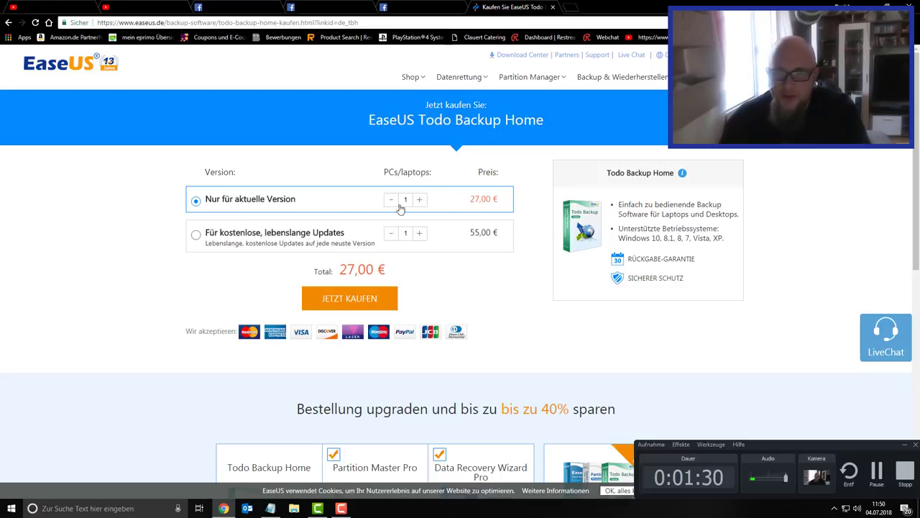
- Compare the total prices of the lifetime-updates and current-version-only options for Todo Backup Home, ending on the current-version option
{"action": "left_click", "coordinate": [196, 237]}
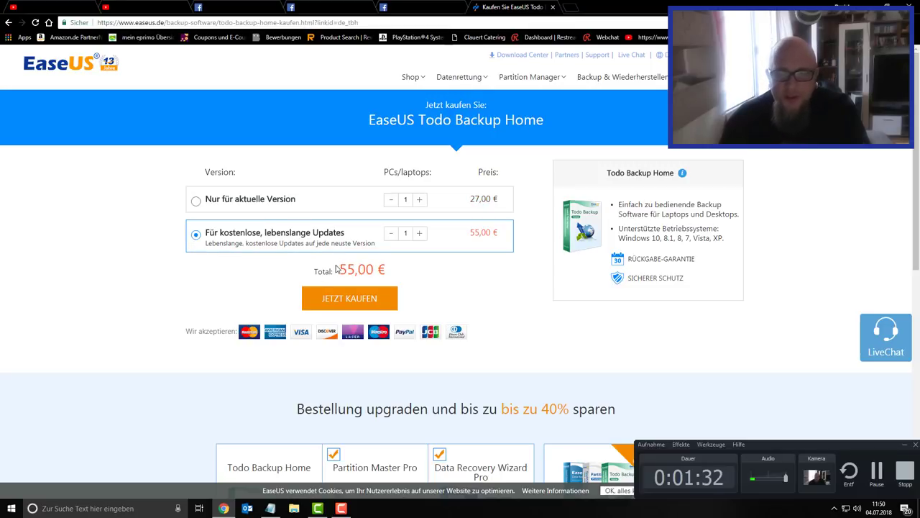
{"action": "left_click_drag", "start_coordinate": [341, 269], "coordinate": [391, 270]}
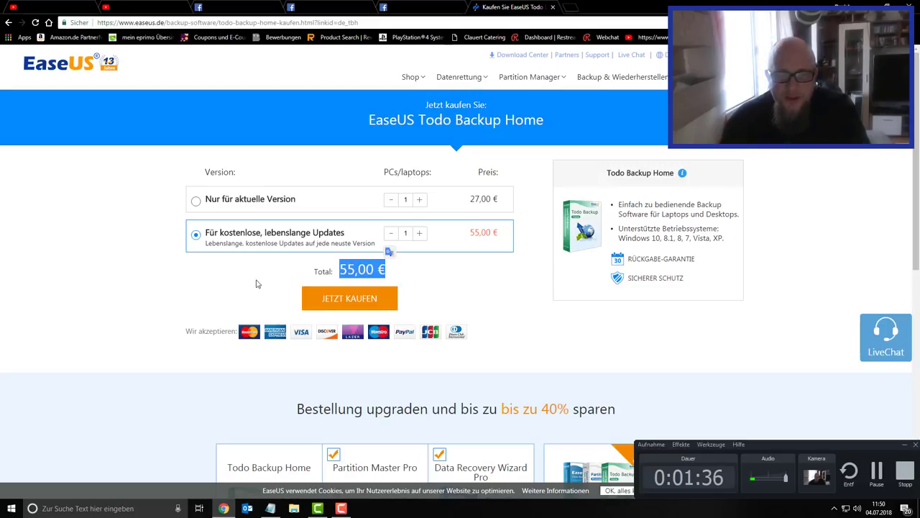
{"action": "left_click", "coordinate": [196, 239]}
{"action": "left_click", "coordinate": [197, 204]}
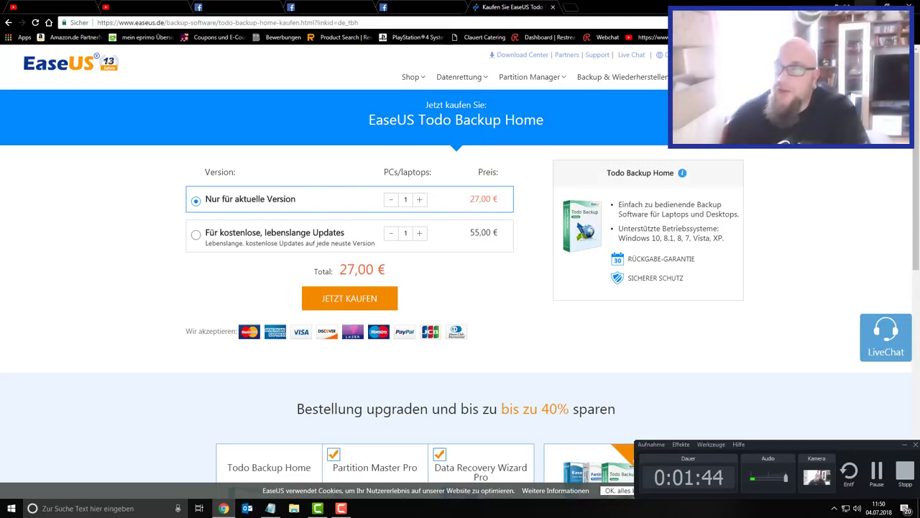
- Minimize the browser, launch EaseUS Todo Backup from the desktop, and move and enlarge its window in the upper-left area of the desktop
{"action": "left_click", "coordinate": [866, 4]}
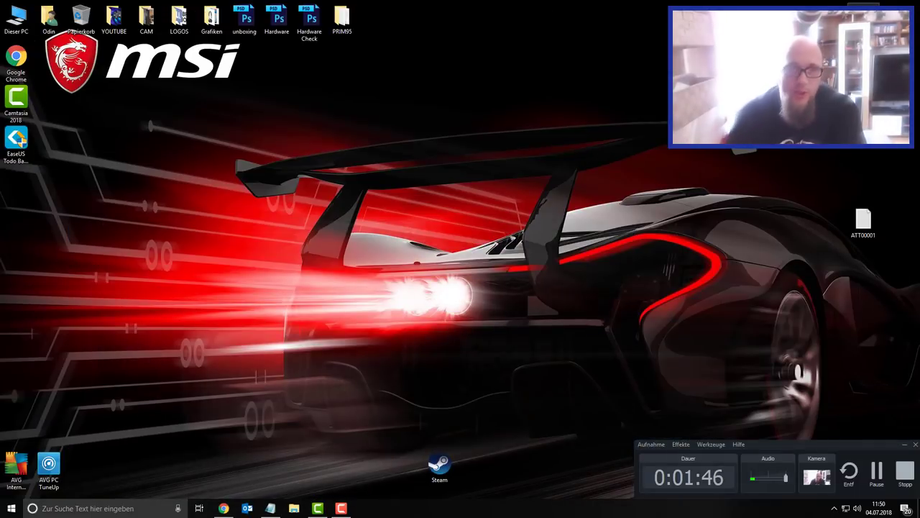
{"action": "double_click", "coordinate": [18, 140]}
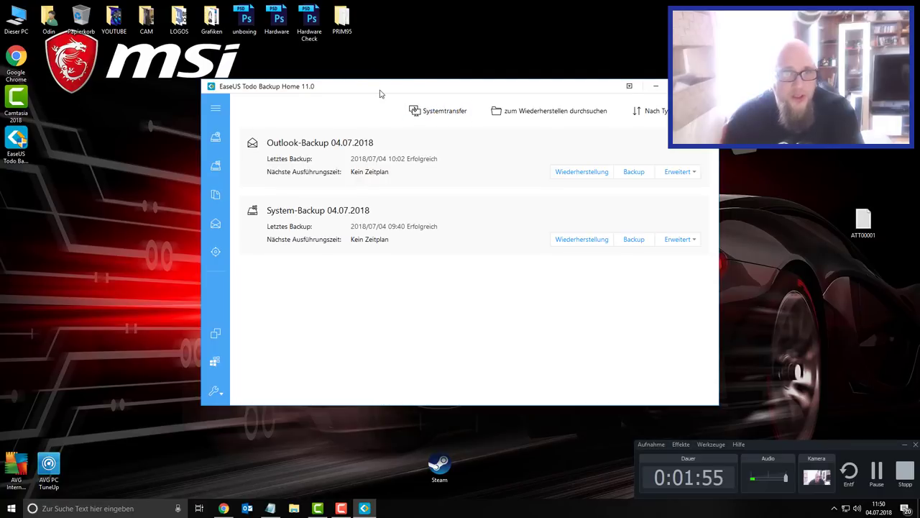
{"action": "left_click_drag", "start_coordinate": [381, 93], "coordinate": [182, 19]}
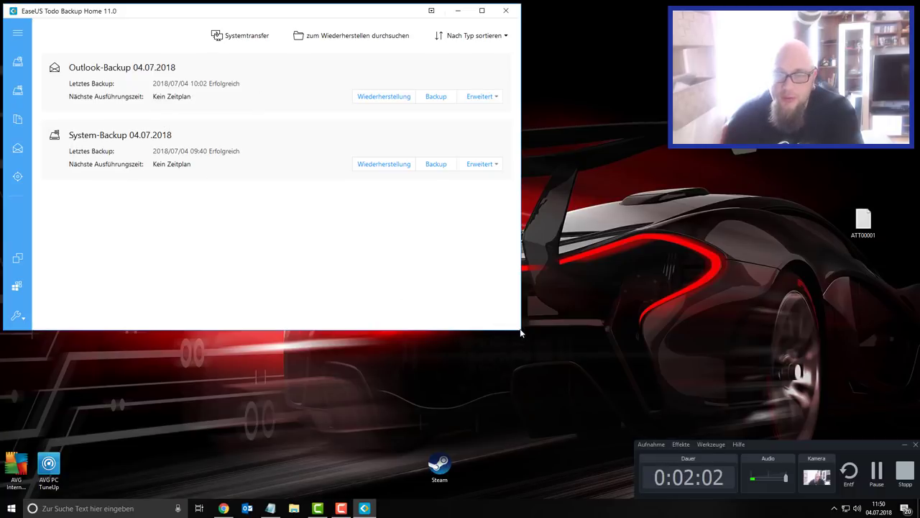
{"action": "left_click_drag", "start_coordinate": [521, 331], "coordinate": [553, 364]}
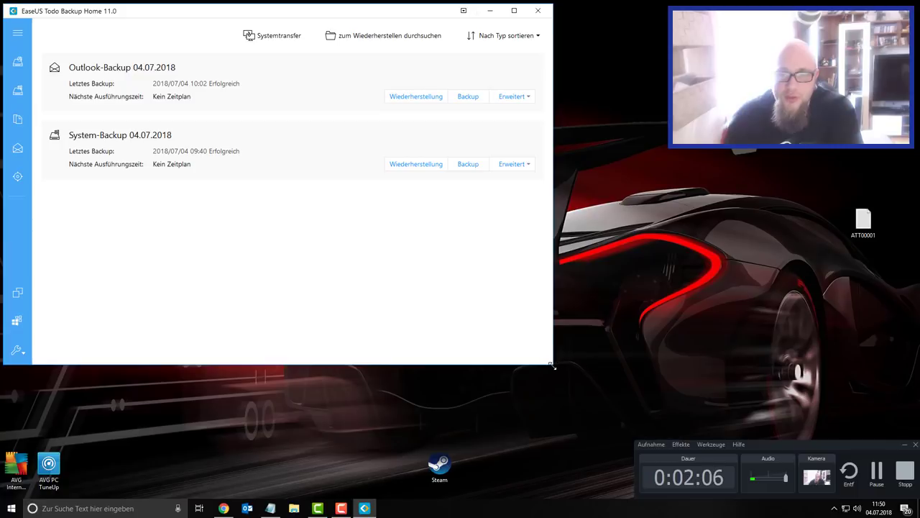
{"action": "left_click_drag", "start_coordinate": [553, 365], "coordinate": [585, 337]}
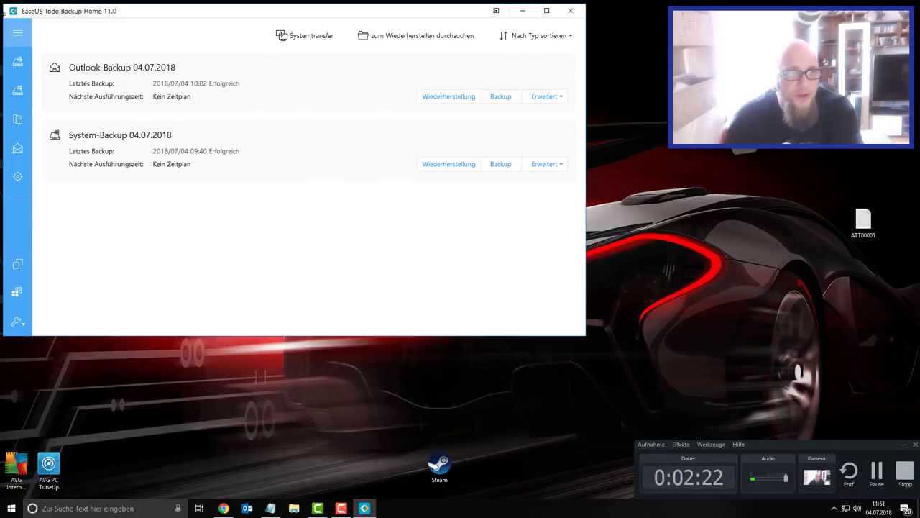
- View the labelled backup, clone and tool entries in the expanded sidebar and compare it with the expandable Windows Start menu
{"action": "left_click", "coordinate": [17, 36]}
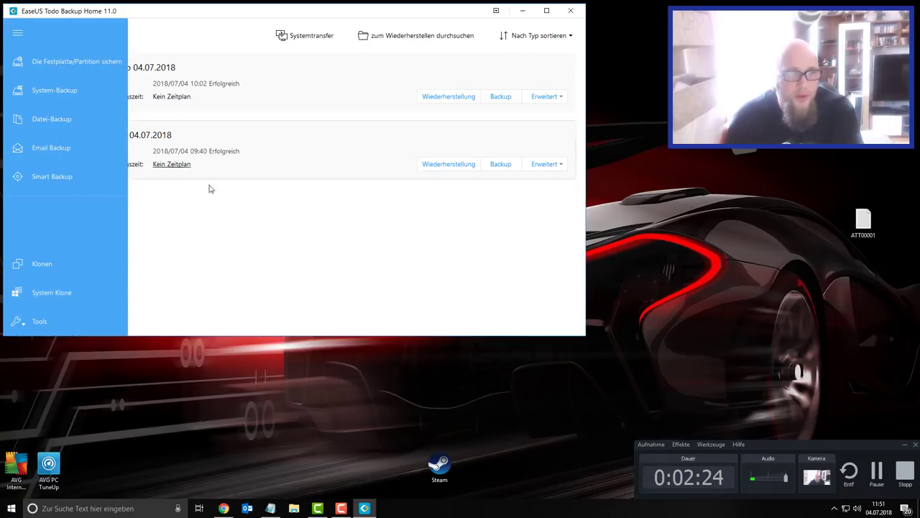
{"action": "left_click", "coordinate": [11, 512]}
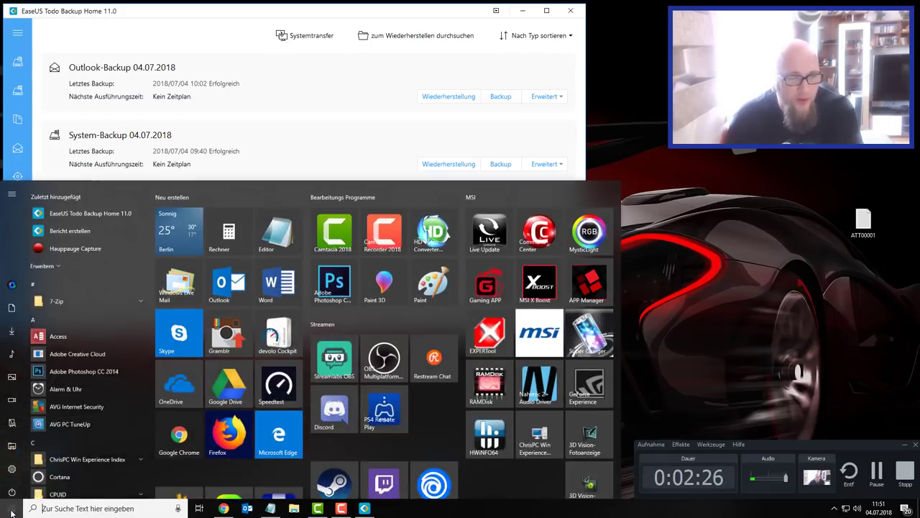
{"action": "left_click", "coordinate": [13, 189]}
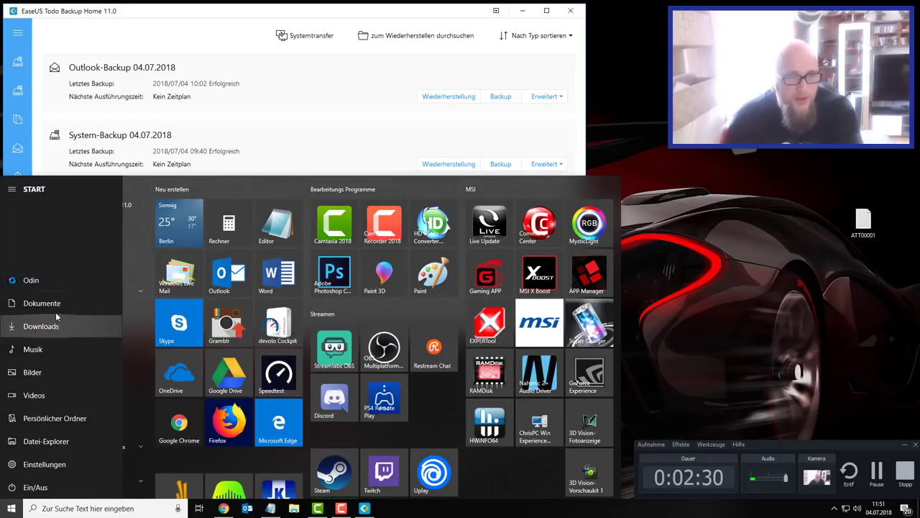
{"action": "left_click", "coordinate": [206, 16]}
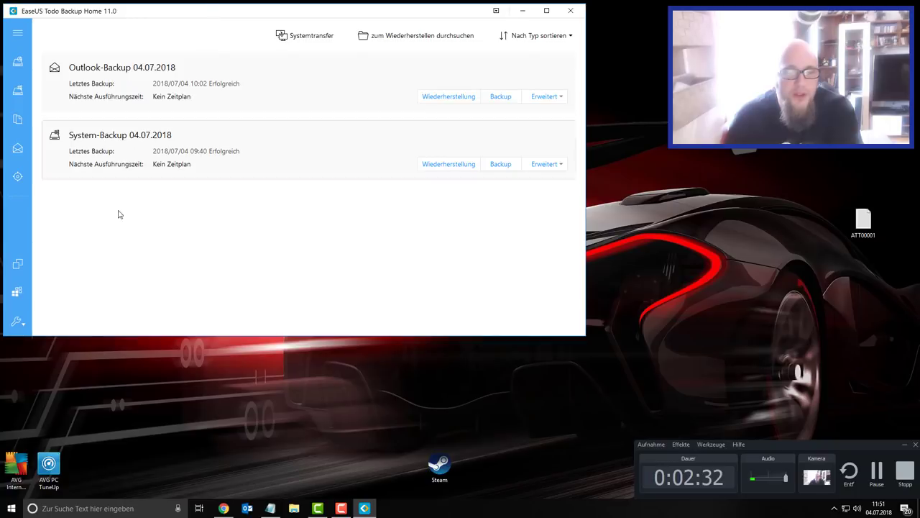
{"action": "left_click", "coordinate": [23, 36]}
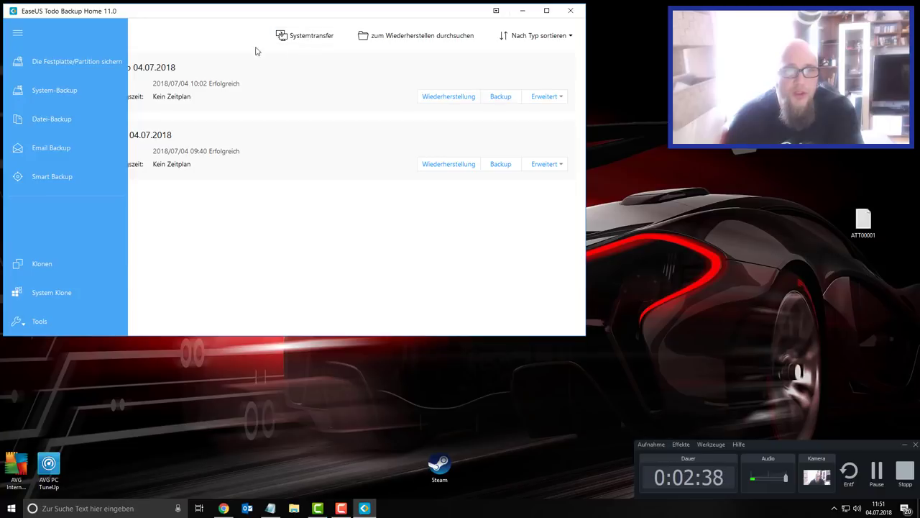
{"action": "left_click", "coordinate": [259, 244]}
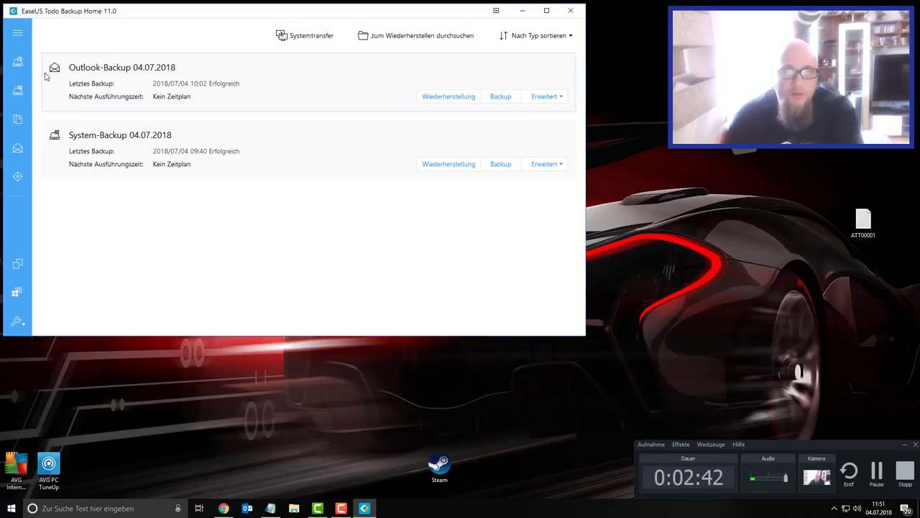
- Open the disk/partition backup setup and examine all disks and partitions offered as backup sources
{"action": "left_click", "coordinate": [18, 33]}
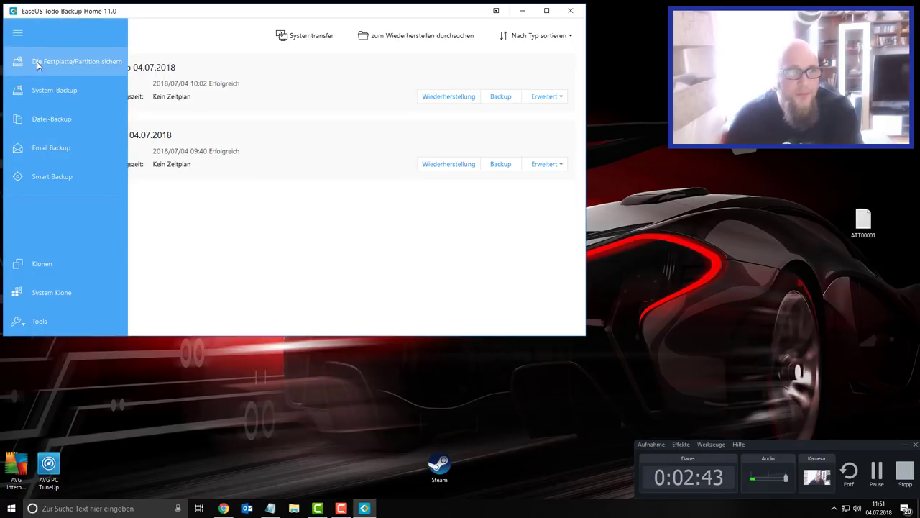
{"action": "left_click", "coordinate": [74, 65]}
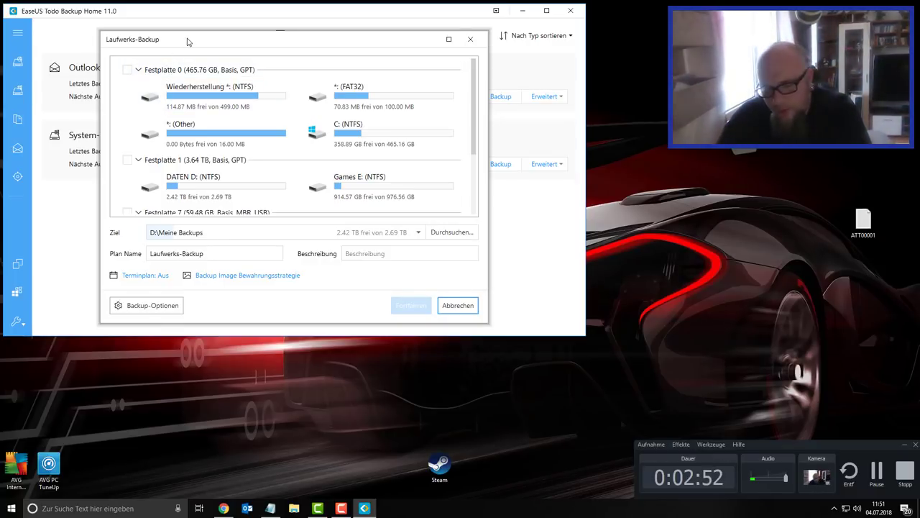
{"action": "left_click_drag", "start_coordinate": [195, 44], "coordinate": [151, 22]}
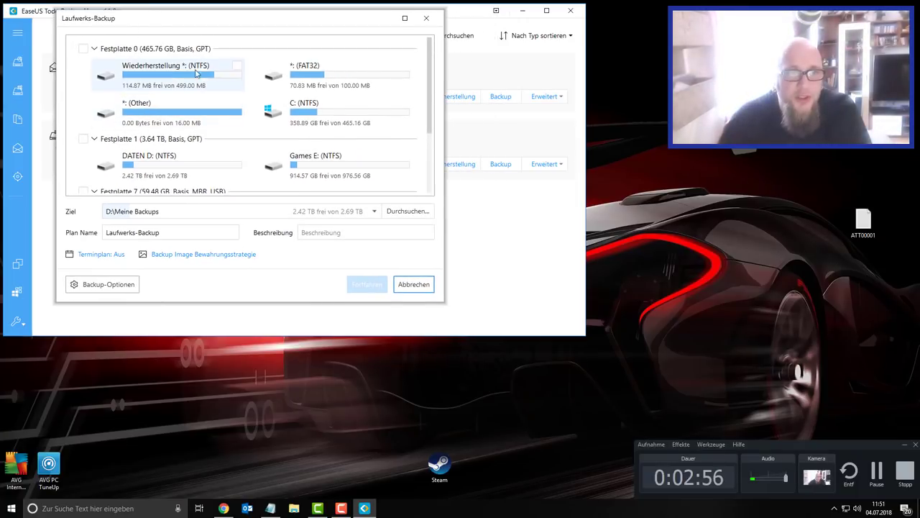
{"action": "scroll", "coordinate": [214, 177], "scroll_direction": "down", "scroll_amount": 3}
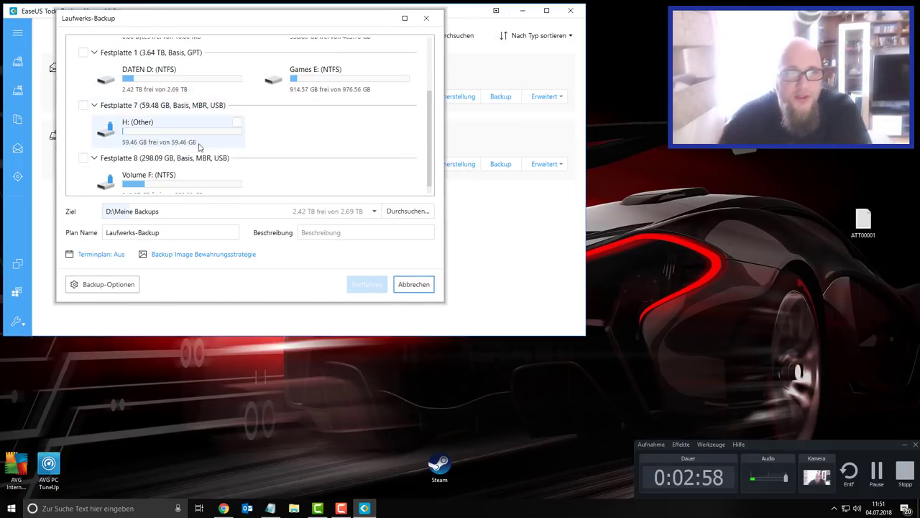
{"action": "scroll", "coordinate": [215, 148], "scroll_direction": "up", "scroll_amount": 3}
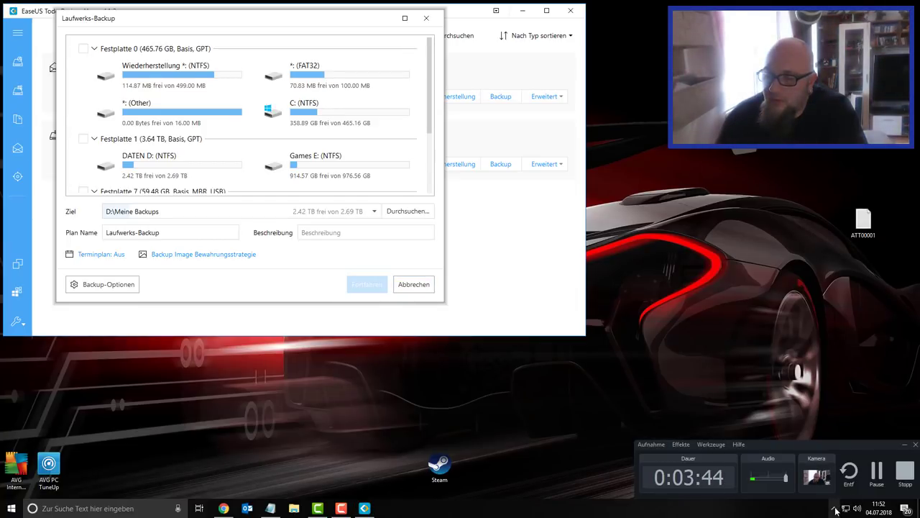
{"action": "left_click_drag", "start_coordinate": [837, 449], "coordinate": [838, 326]}
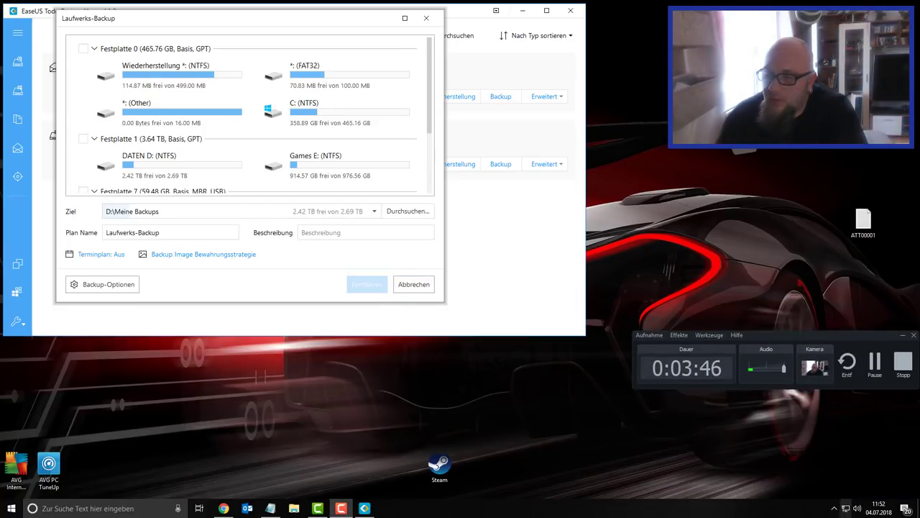
{"action": "left_click", "coordinate": [834, 508]}
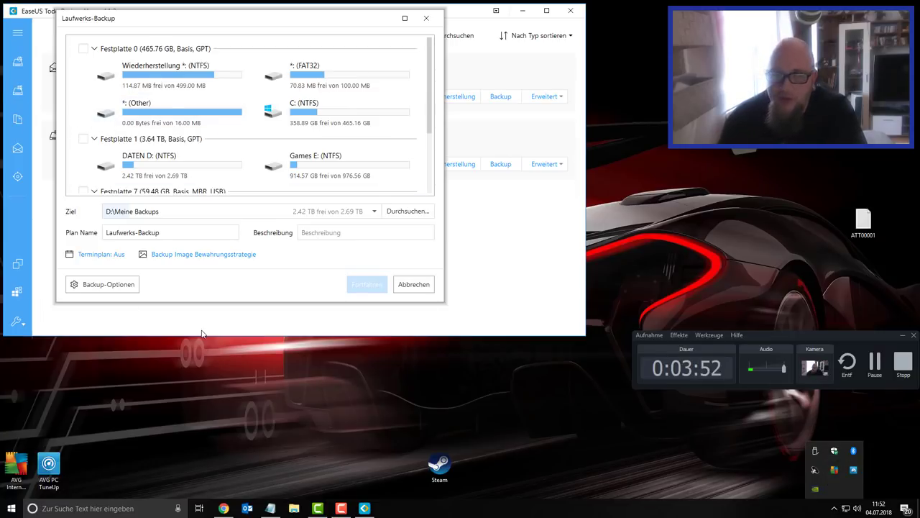
{"action": "left_click_drag", "start_coordinate": [817, 341], "coordinate": [814, 449]}
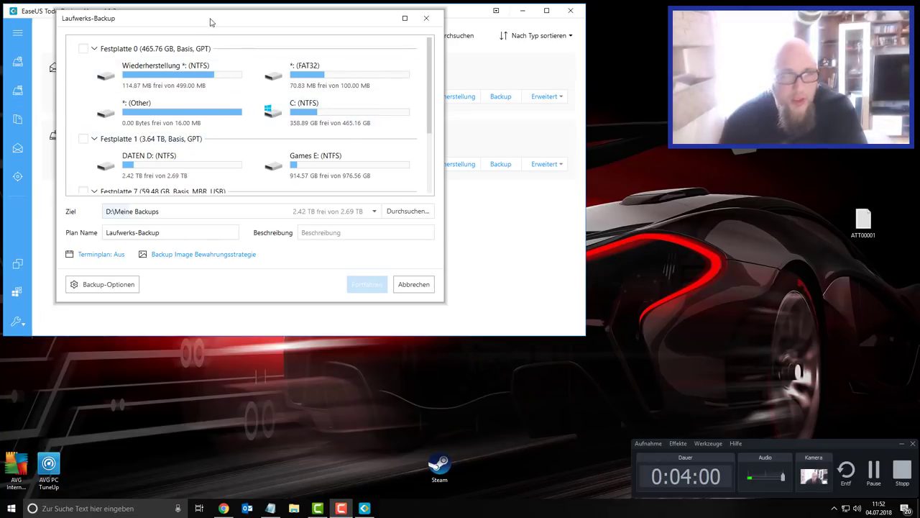
- Try selecting partition C: and all of Festplatte 0 as backup sources, clear the selection, review the other disks and cancel the drive backup
{"action": "left_click_drag", "start_coordinate": [206, 20], "coordinate": [203, 26]}
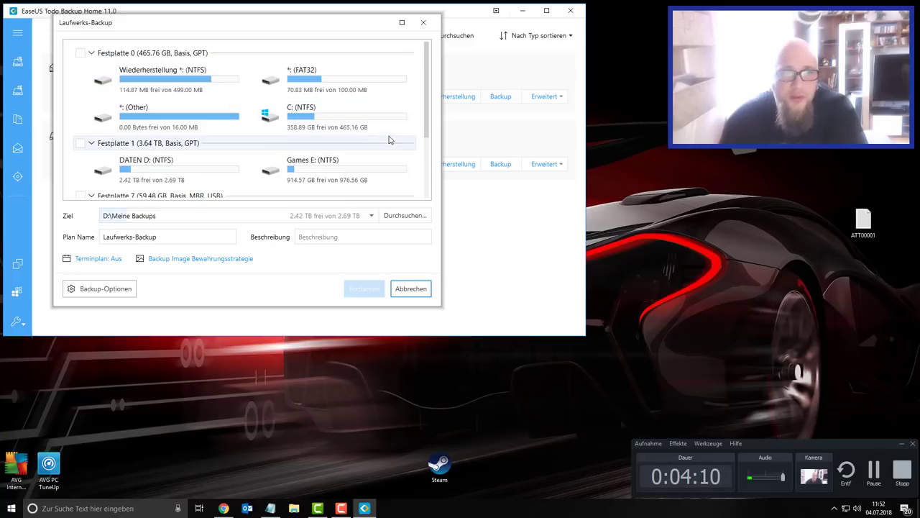
{"action": "left_click", "coordinate": [401, 112]}
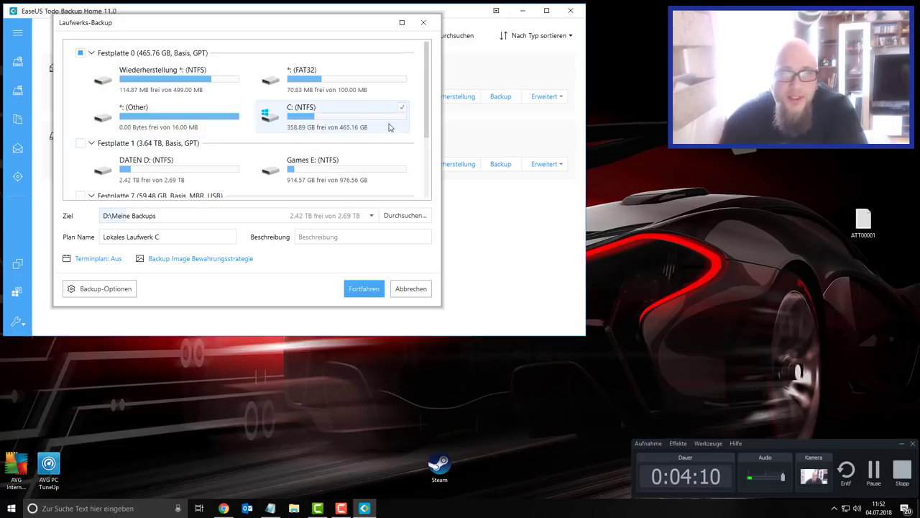
{"action": "left_click", "coordinate": [81, 54]}
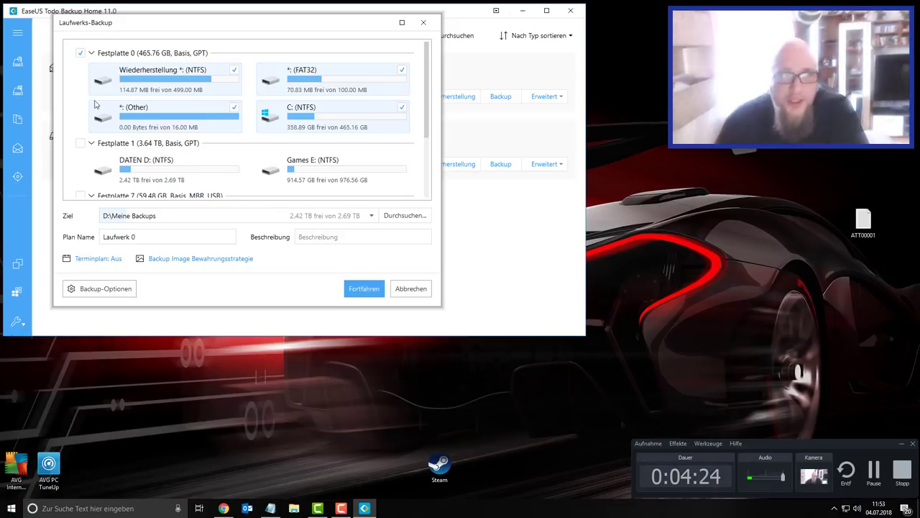
{"action": "left_click", "coordinate": [80, 53]}
{"action": "scroll", "coordinate": [171, 103], "scroll_direction": "down", "scroll_amount": 1}
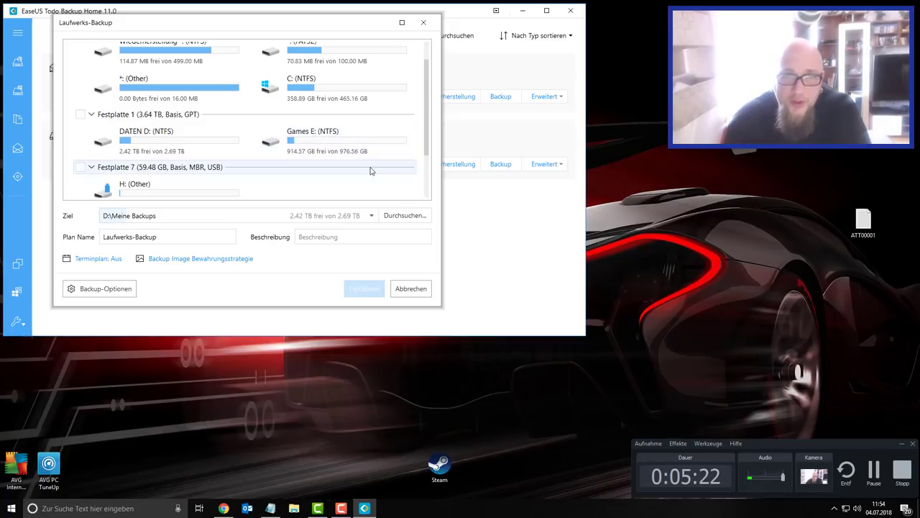
{"action": "scroll", "coordinate": [373, 151], "scroll_direction": "down", "scroll_amount": 3}
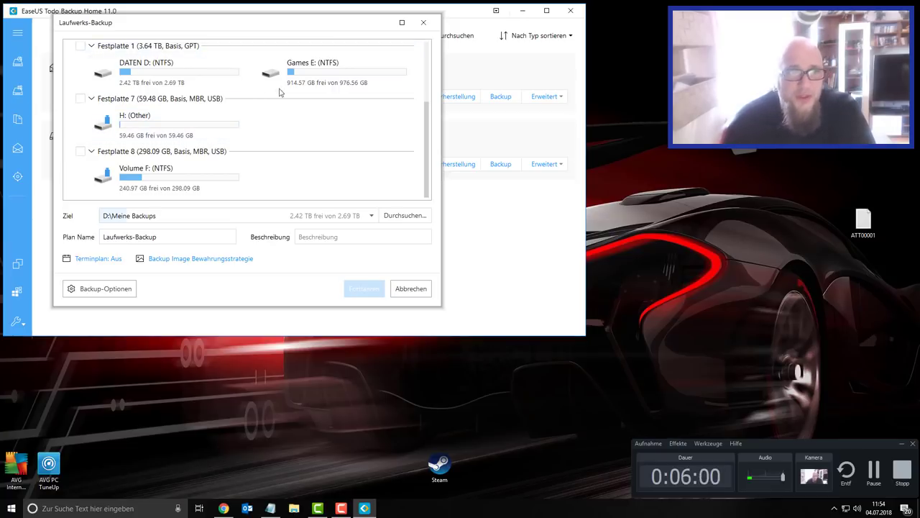
{"action": "left_click", "coordinate": [418, 289]}
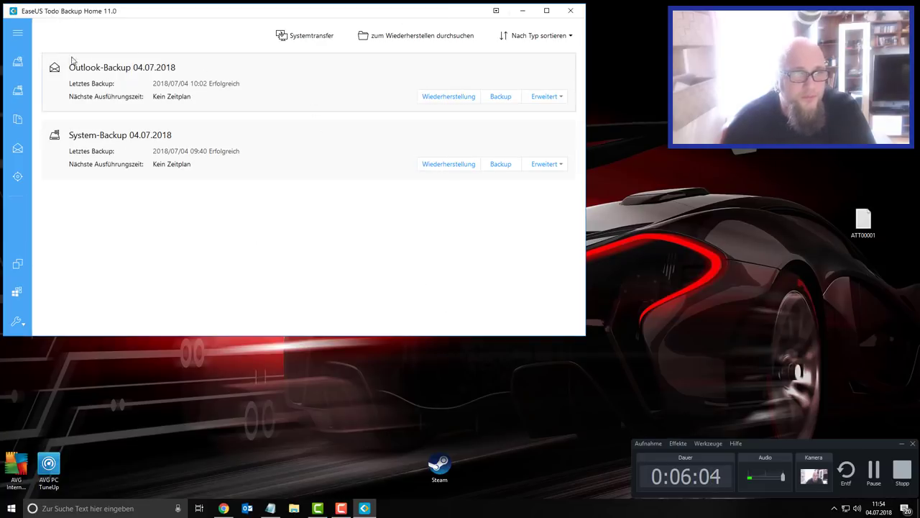
- Open the System-Backup setup and move its dialog up within the main window
{"action": "left_click", "coordinate": [18, 33]}
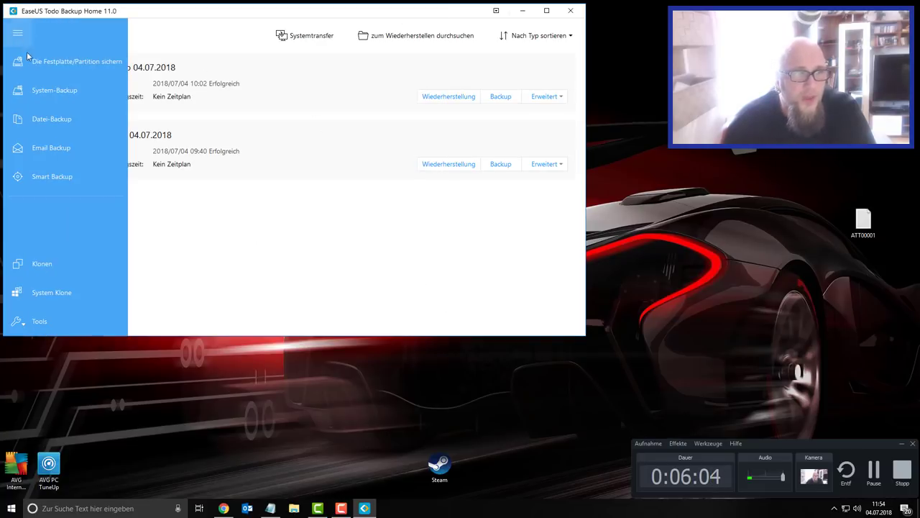
{"action": "left_click", "coordinate": [74, 93]}
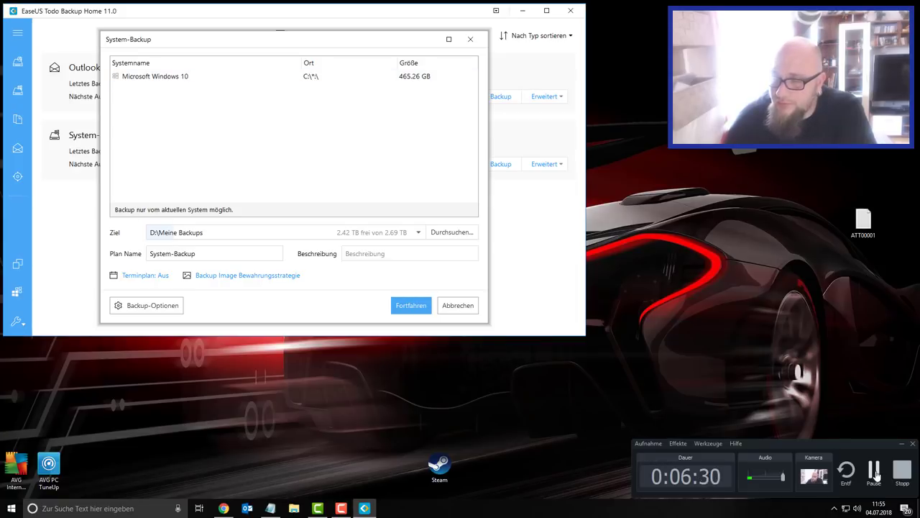
{"action": "left_click", "coordinate": [874, 471]}
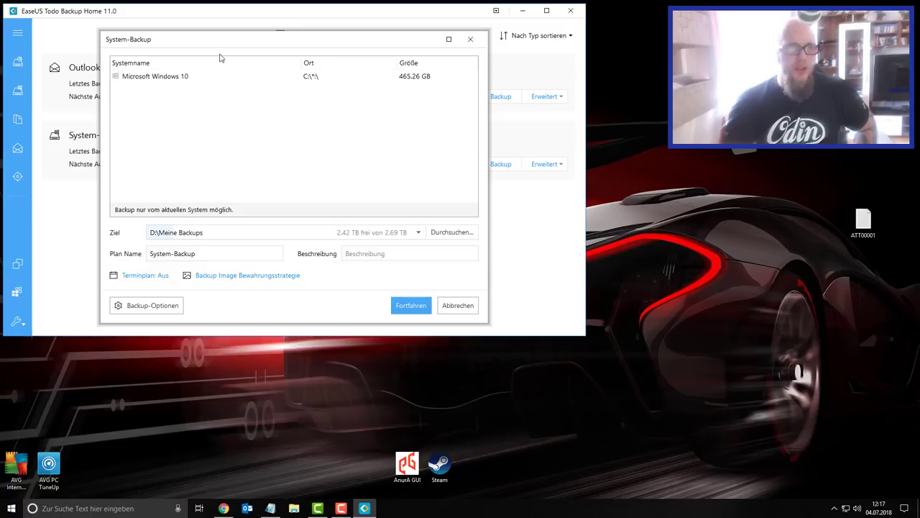
{"action": "left_click_drag", "start_coordinate": [220, 38], "coordinate": [199, 27]}
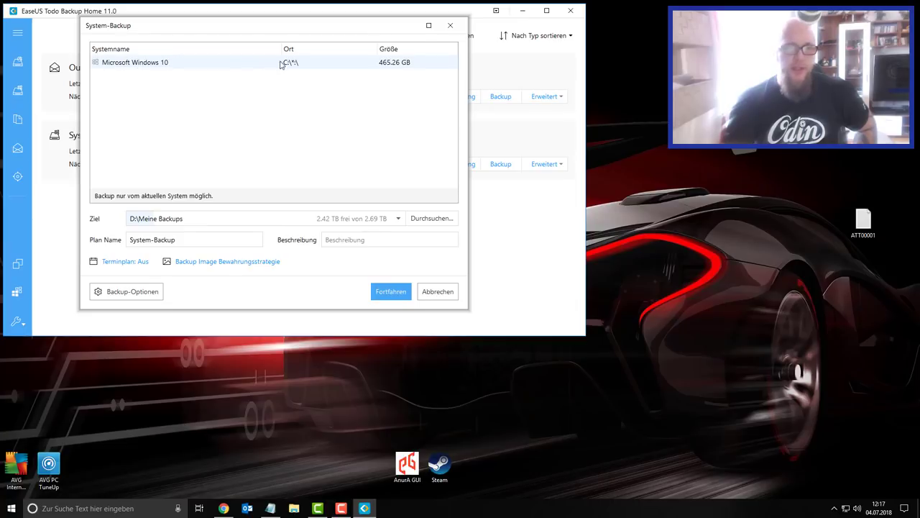
- Inspect the Microsoft Windows 10 source location and the saved destinations offered for the system backup
{"action": "left_click", "coordinate": [344, 66]}
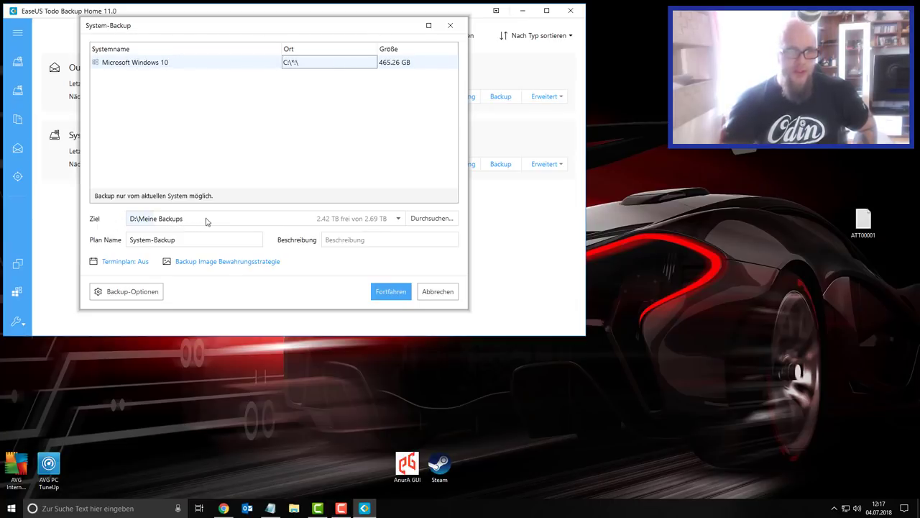
{"action": "left_click", "coordinate": [333, 222]}
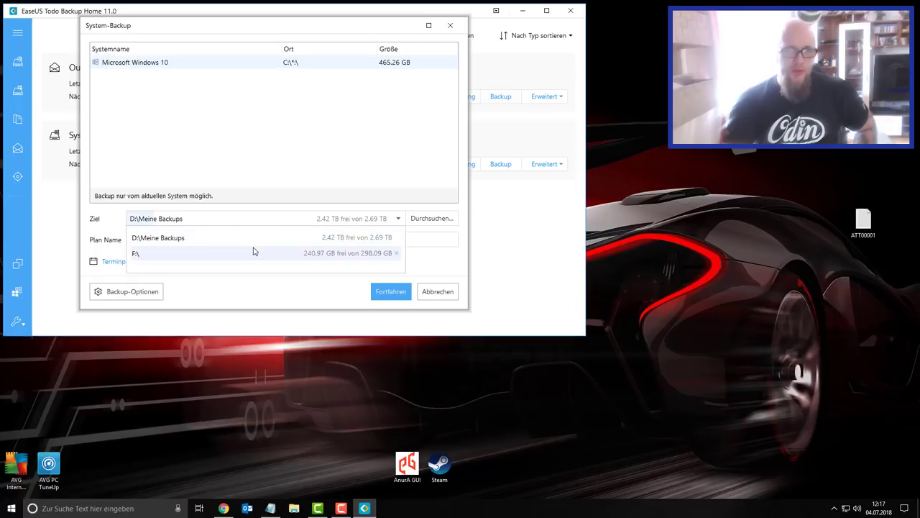
{"action": "left_click", "coordinate": [301, 223]}
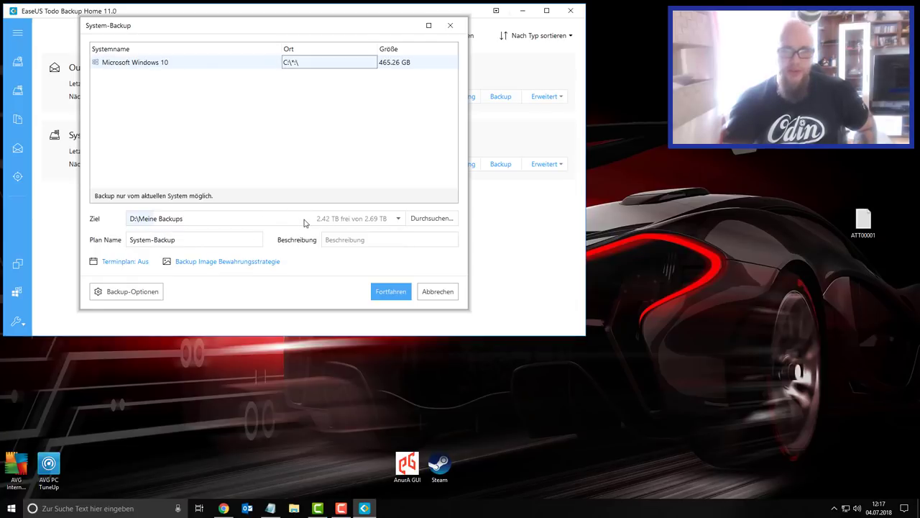
- Try F:\ as the system backup destination, and check the plan name against the existing backups in the main window
{"action": "left_click", "coordinate": [357, 222]}
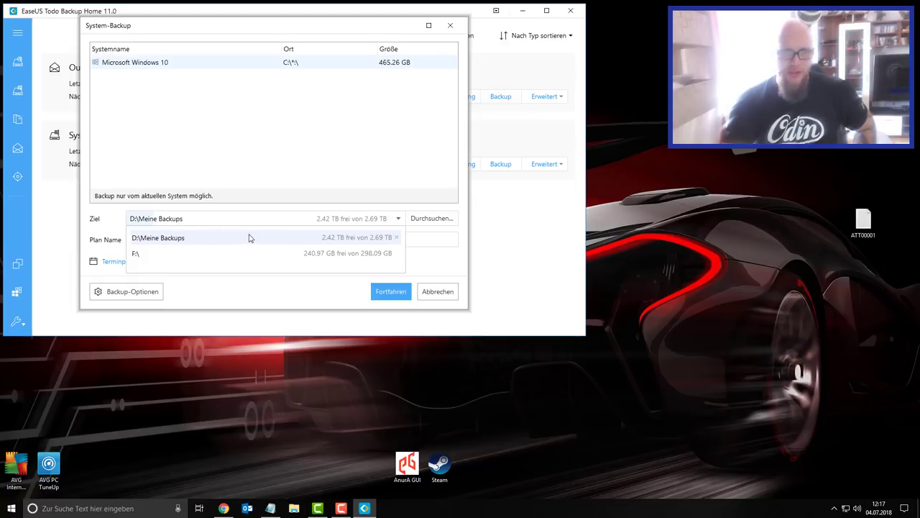
{"action": "left_click", "coordinate": [371, 256]}
{"action": "left_click", "coordinate": [199, 239]}
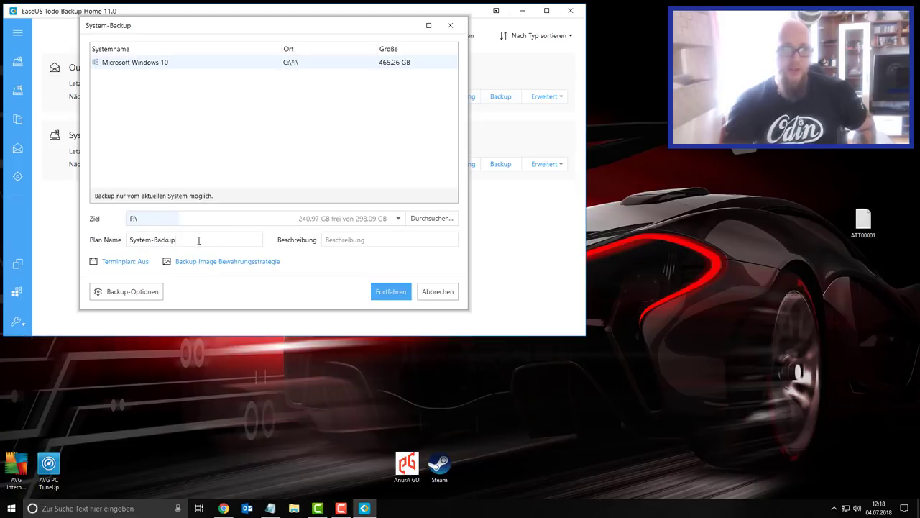
{"action": "left_click_drag", "start_coordinate": [132, 239], "coordinate": [192, 239]}
{"action": "left_click", "coordinate": [192, 239]}
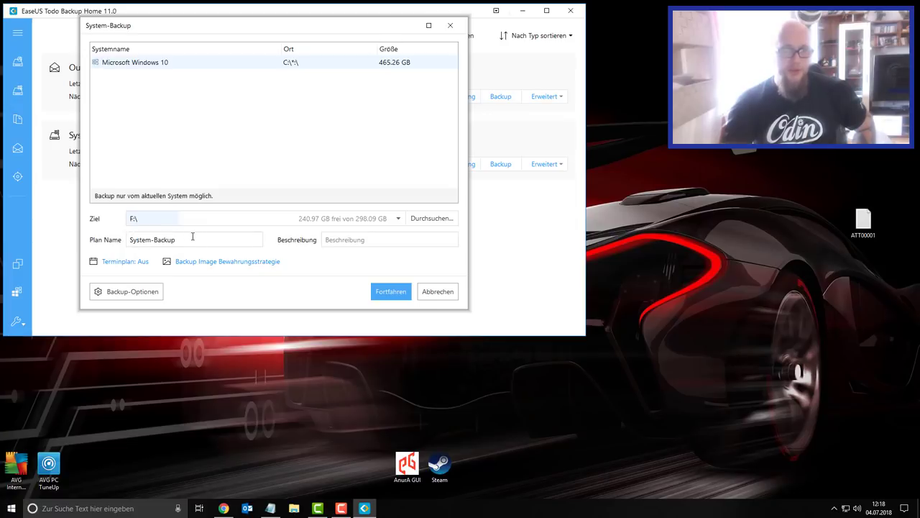
{"action": "left_click_drag", "start_coordinate": [207, 32], "coordinate": [227, 231]}
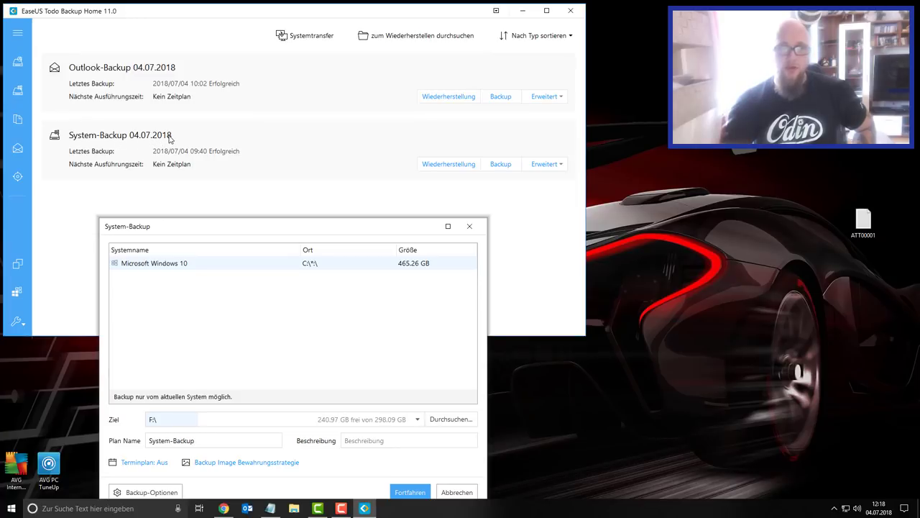
{"action": "left_click_drag", "start_coordinate": [238, 230], "coordinate": [232, 56]}
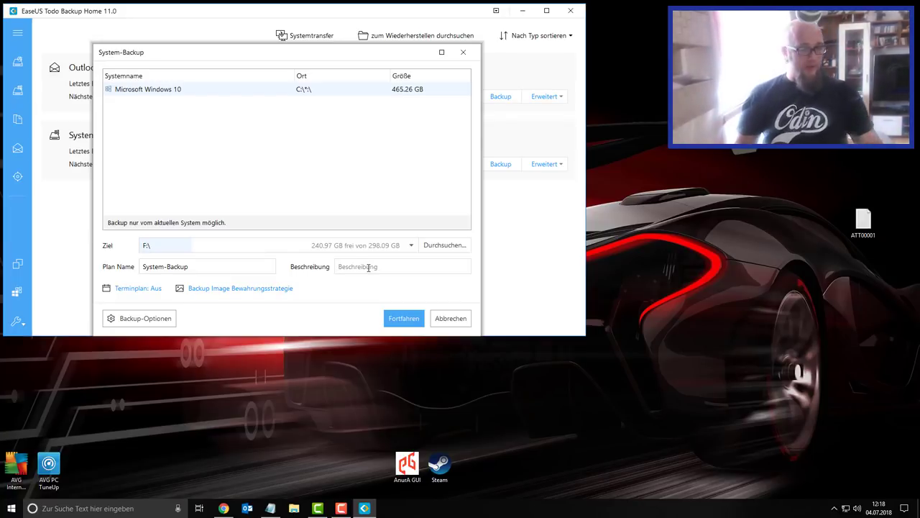
- Try win10 as the system backup's description, clear it again and close the System-Backup setup without starting a backup
{"action": "type", "text": "win"}
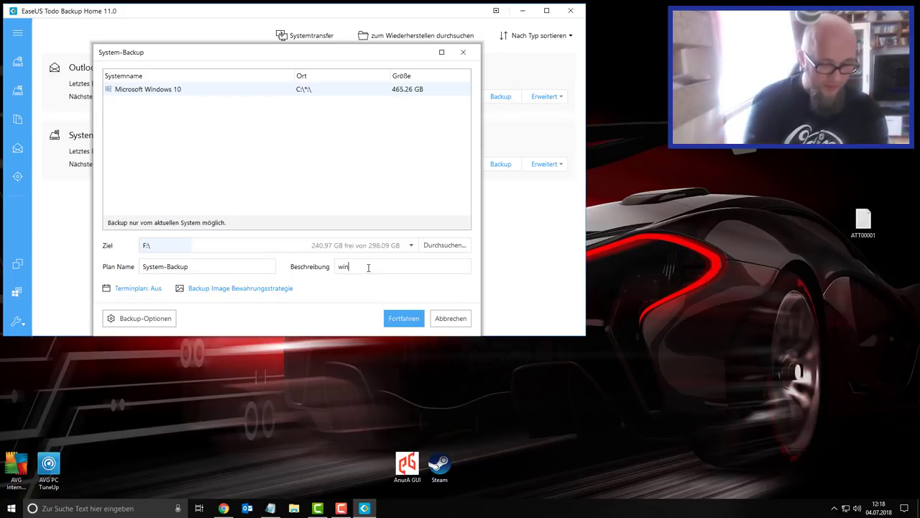
{"action": "type", "text": "10"}
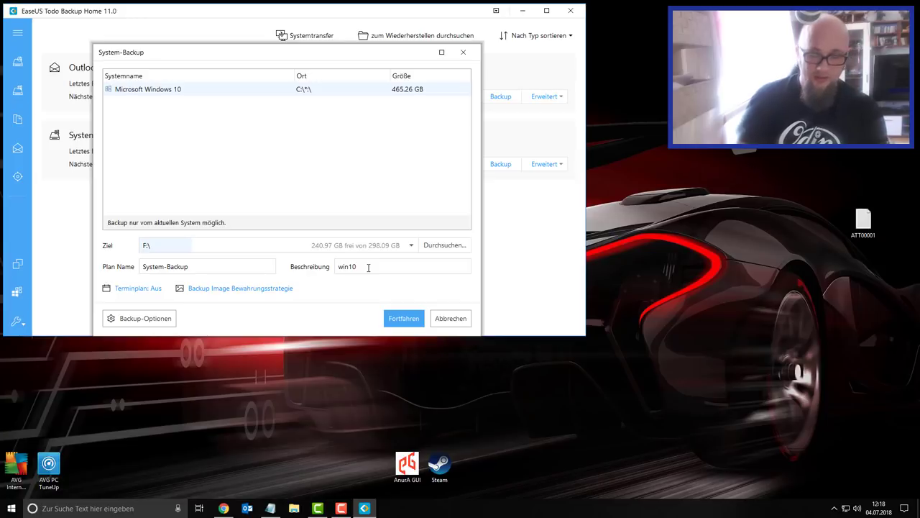
{"action": "key", "text": "BackSpace"}
{"action": "key", "text": "BackSpace"}
{"action": "key", "text": "BackSpace"}
{"action": "key", "text": "BackSpace"}
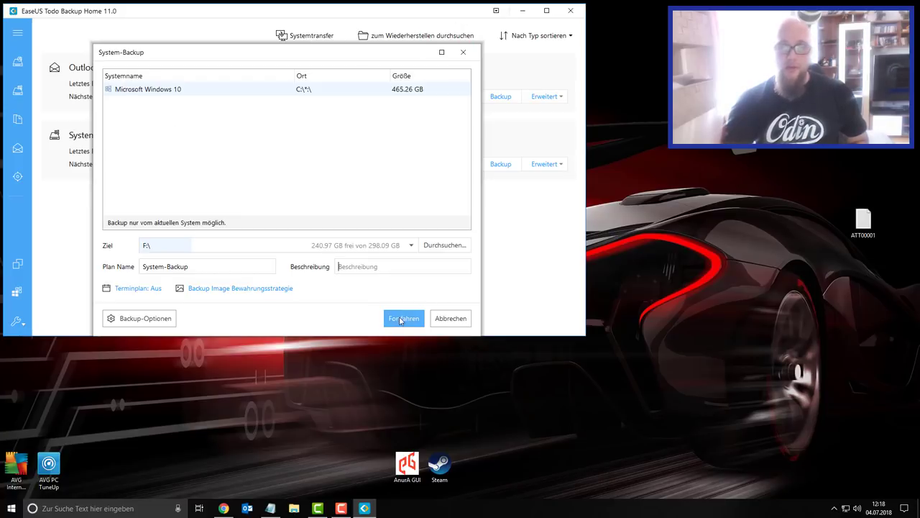
{"action": "left_click", "coordinate": [464, 53]}
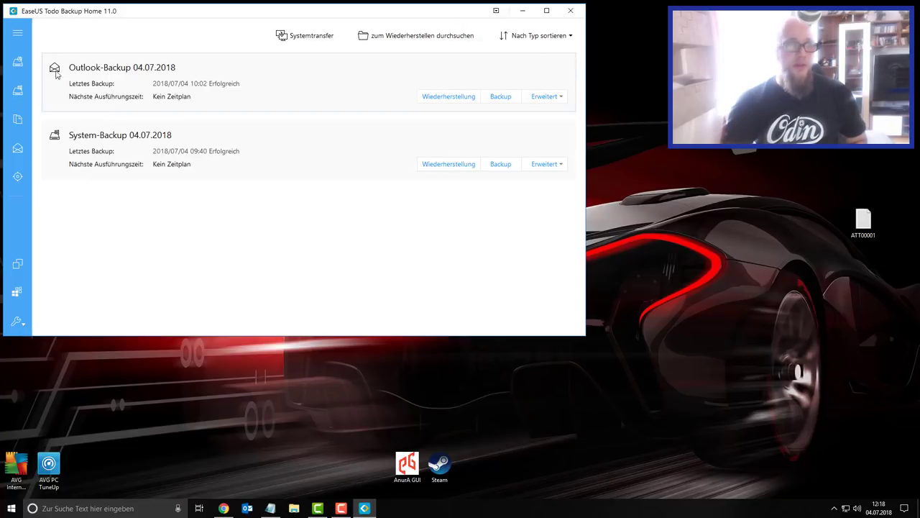
{"action": "left_click", "coordinate": [17, 32]}
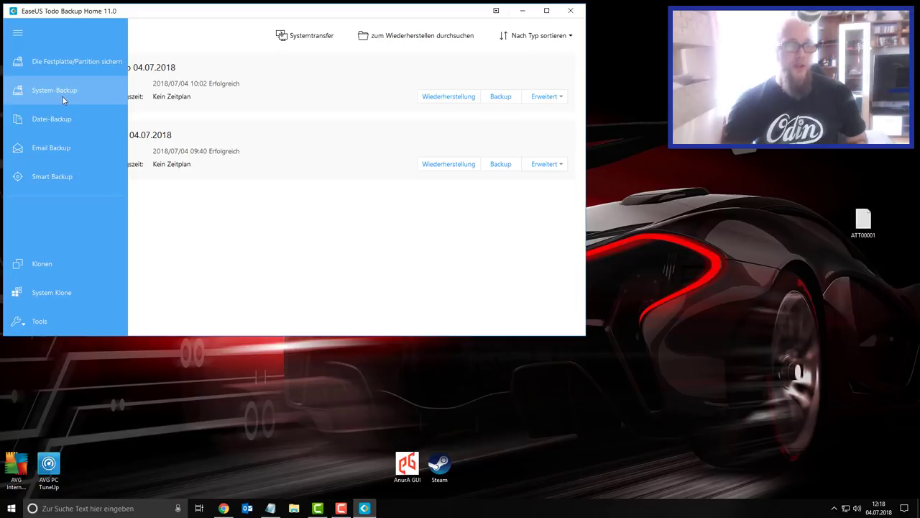
{"action": "left_click", "coordinate": [63, 91]}
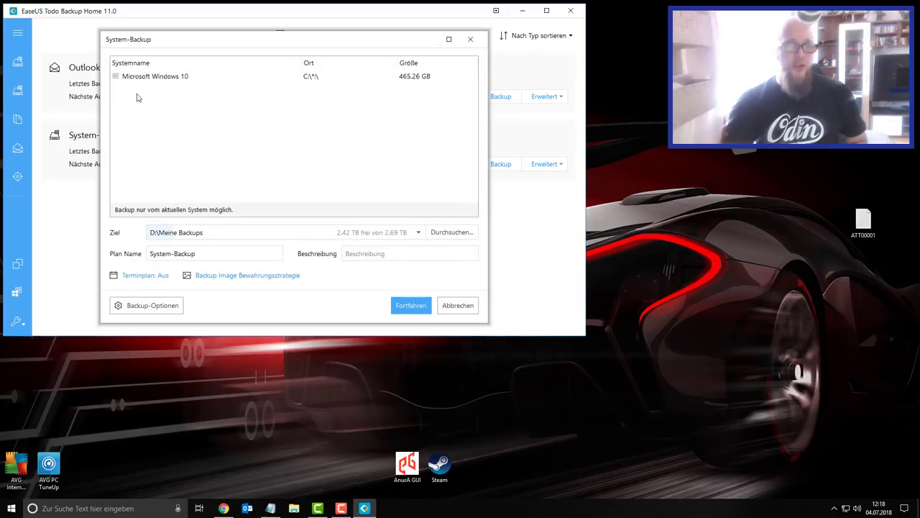
{"action": "left_click", "coordinate": [471, 39]}
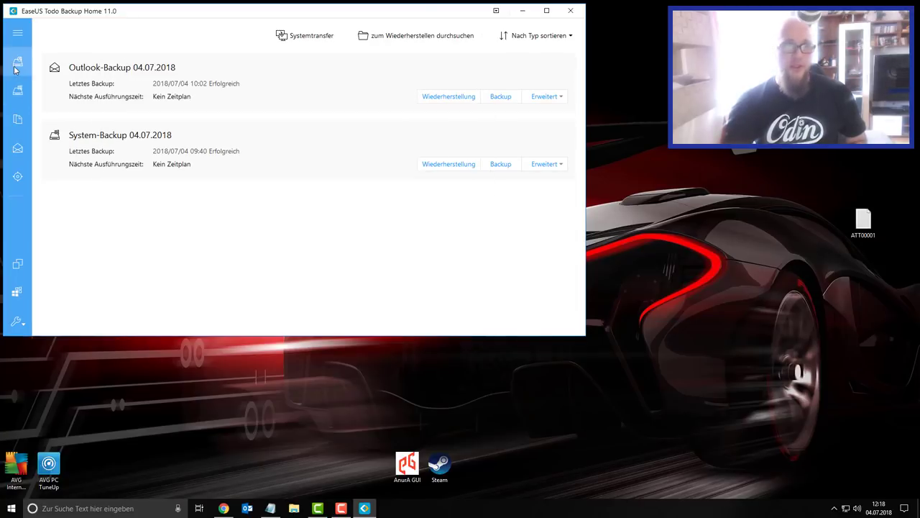
{"action": "left_click", "coordinate": [17, 118]}
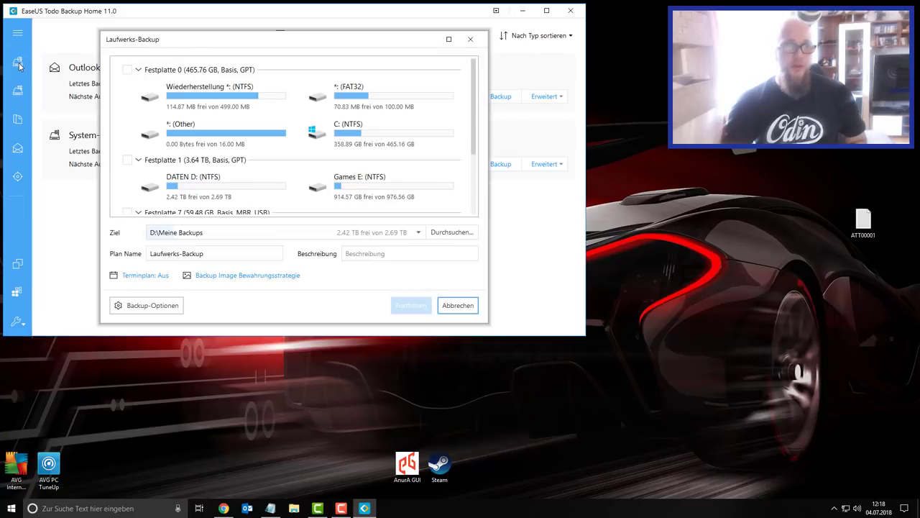
{"action": "left_click", "coordinate": [471, 39]}
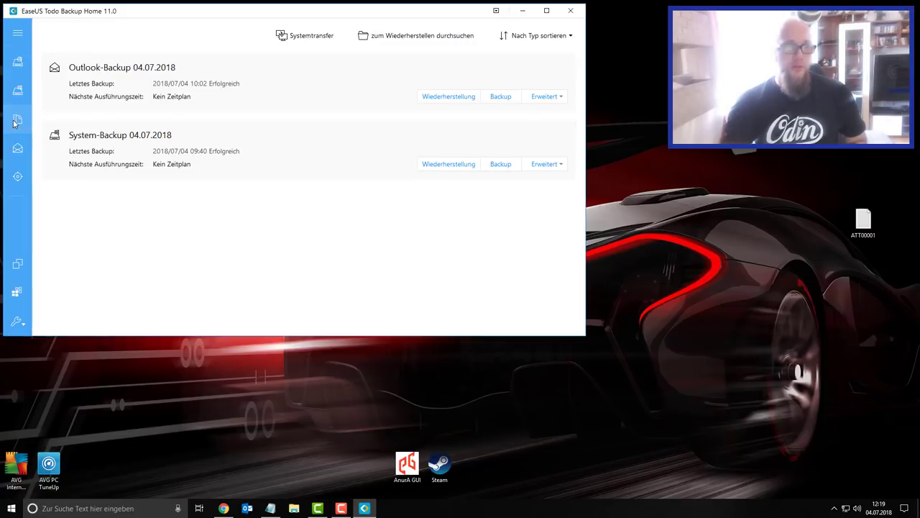
{"action": "left_click", "coordinate": [17, 121]}
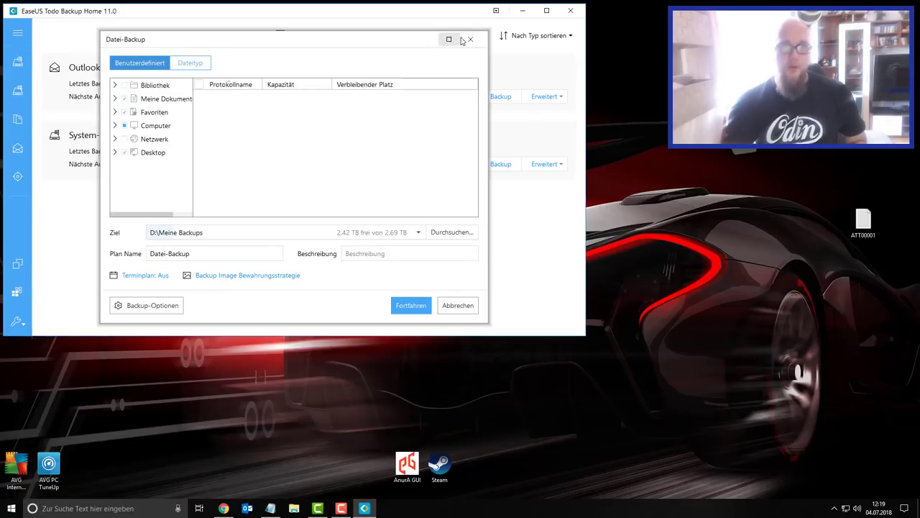
{"action": "left_click", "coordinate": [470, 39]}
- Open the Datei-Backup setup and expand the Desktop, Netzwerk, Computer, Favoriten, Meine Dokumente and Bibliothek branches of the source tree
{"action": "left_click", "coordinate": [18, 32]}
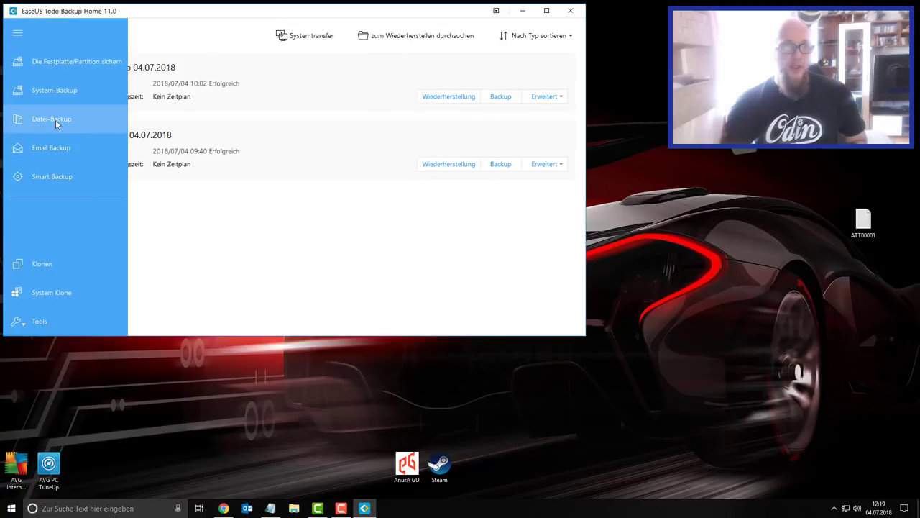
{"action": "left_click", "coordinate": [56, 121]}
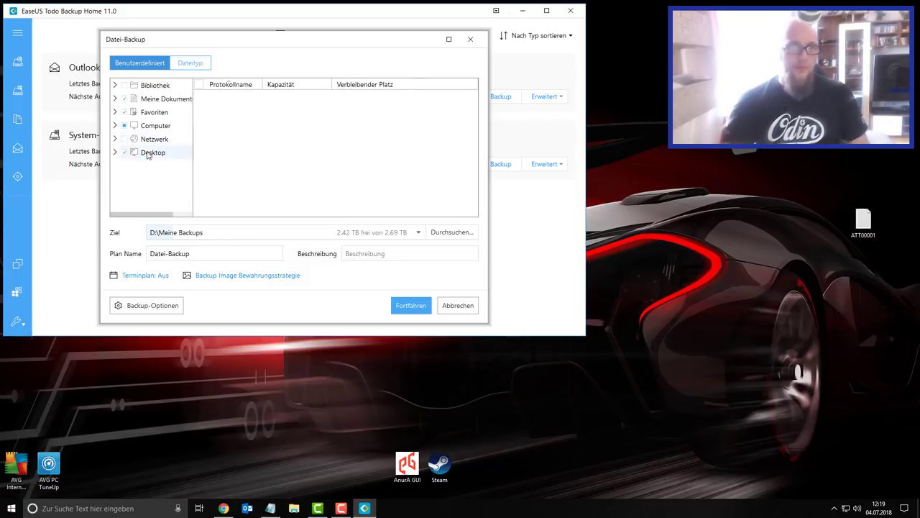
{"action": "left_click", "coordinate": [114, 153]}
{"action": "left_click", "coordinate": [116, 139]}
{"action": "left_click", "coordinate": [115, 125]}
{"action": "left_click", "coordinate": [114, 112]}
{"action": "left_click", "coordinate": [114, 99]}
{"action": "left_click", "coordinate": [115, 85]}
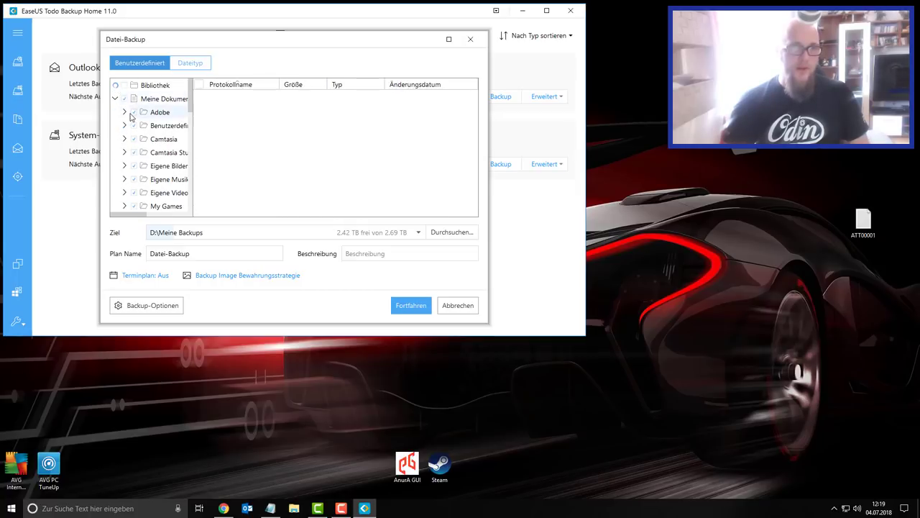
- Examine the desktop, drive, favourites, documents and library folders offered as sources for the file backup
{"action": "scroll", "coordinate": [127, 130], "scroll_direction": "down", "scroll_amount": 2}
{"action": "scroll", "coordinate": [127, 130], "scroll_direction": "down", "scroll_amount": 10}
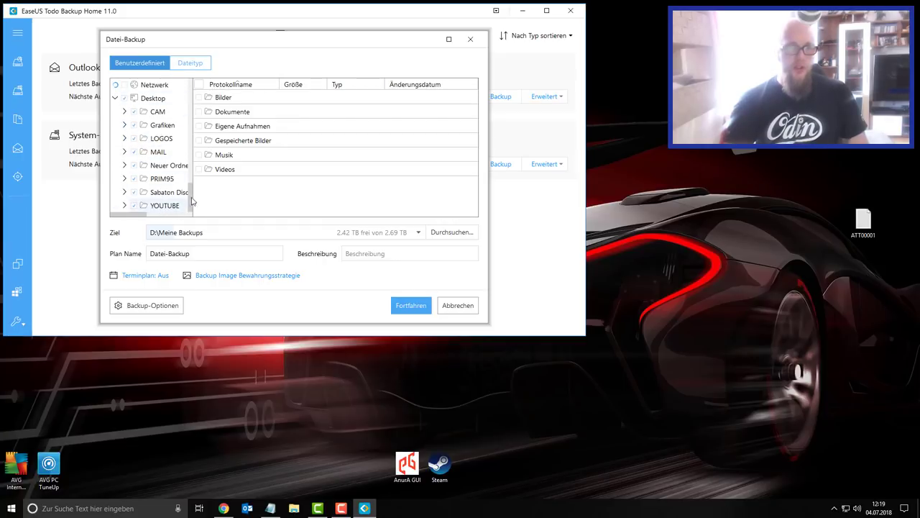
{"action": "left_click_drag", "start_coordinate": [191, 202], "coordinate": [189, 193]}
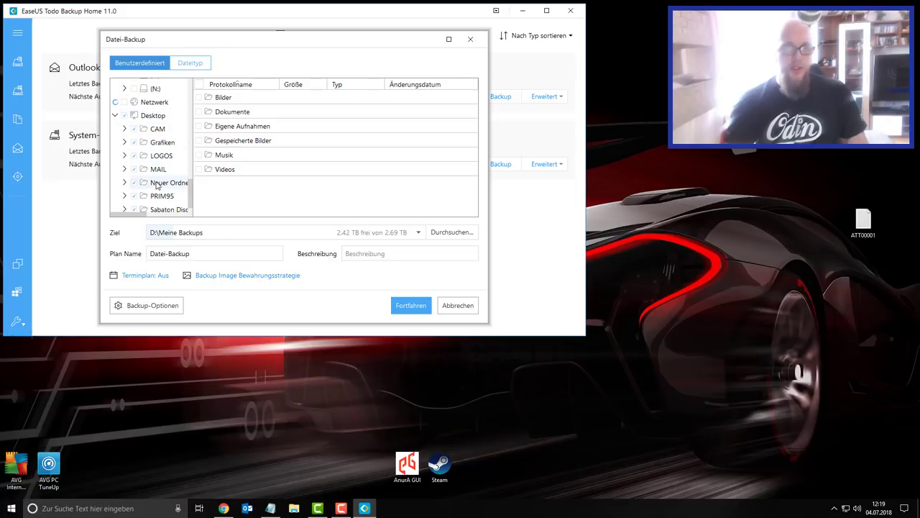
{"action": "scroll", "coordinate": [158, 184], "scroll_direction": "down", "scroll_amount": 1}
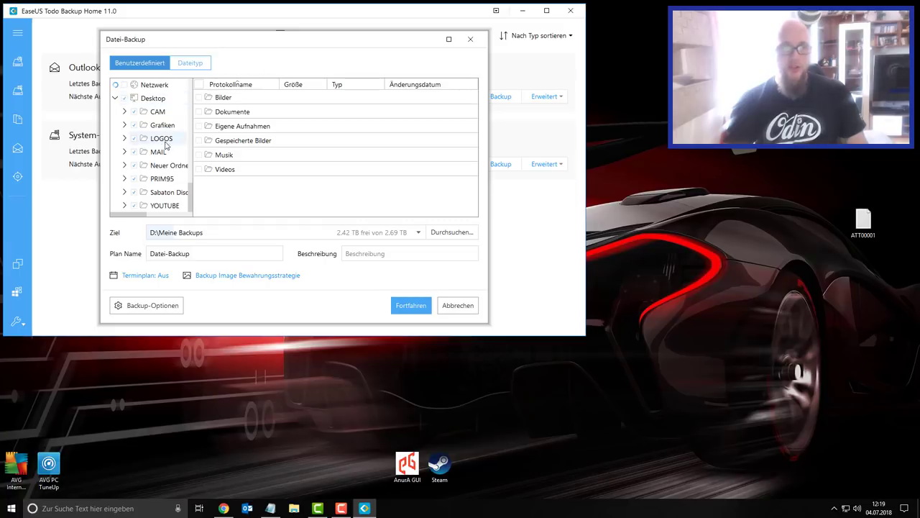
{"action": "left_click_drag", "start_coordinate": [193, 194], "coordinate": [191, 138]}
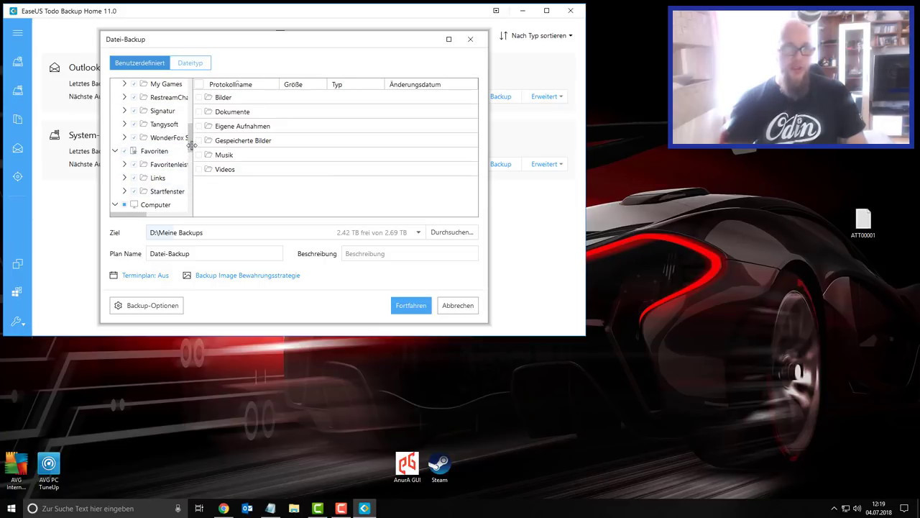
{"action": "scroll", "coordinate": [152, 173], "scroll_direction": "up", "scroll_amount": 3}
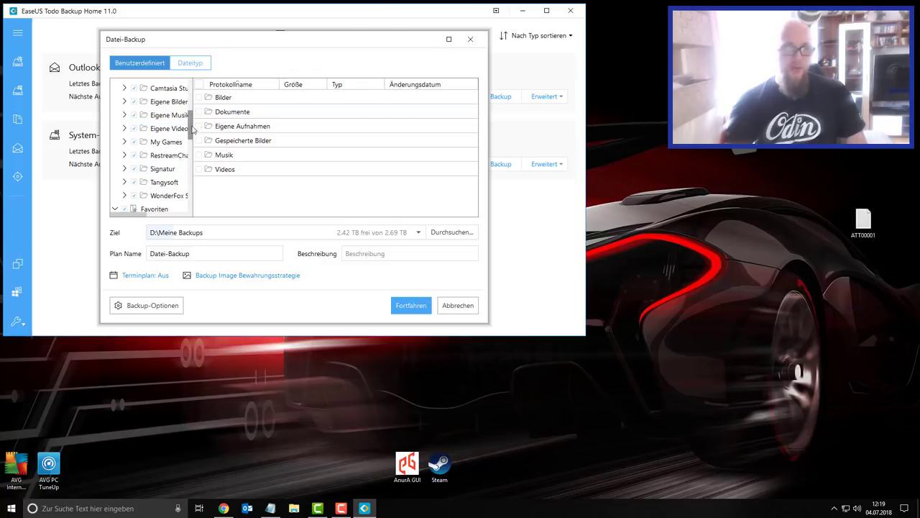
{"action": "scroll", "coordinate": [192, 118], "scroll_direction": "up", "scroll_amount": 3}
{"action": "scroll", "coordinate": [190, 115], "scroll_direction": "up", "scroll_amount": 2}
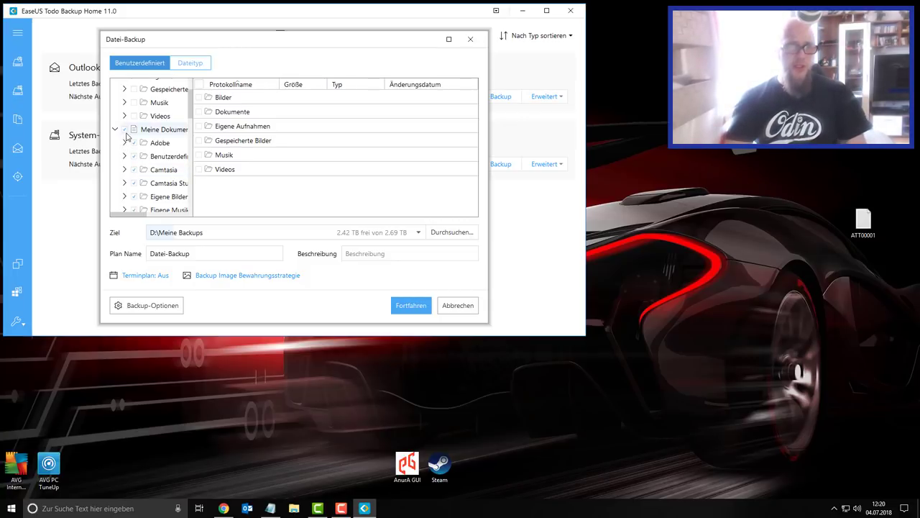
{"action": "scroll", "coordinate": [126, 131], "scroll_direction": "up", "scroll_amount": 2}
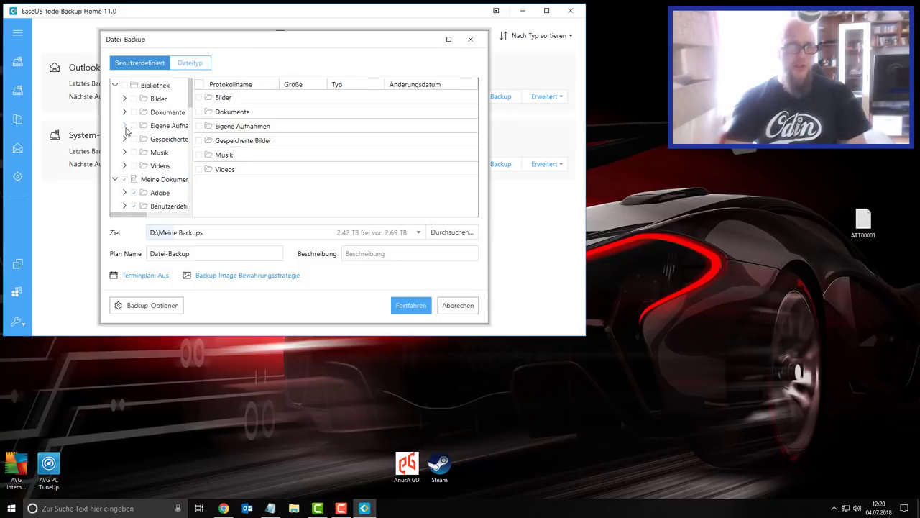
- Deselect Meine Dokumente, Favoriten and Desktop as file backup sources and collapse their branches along with Computer
{"action": "left_click", "coordinate": [126, 181]}
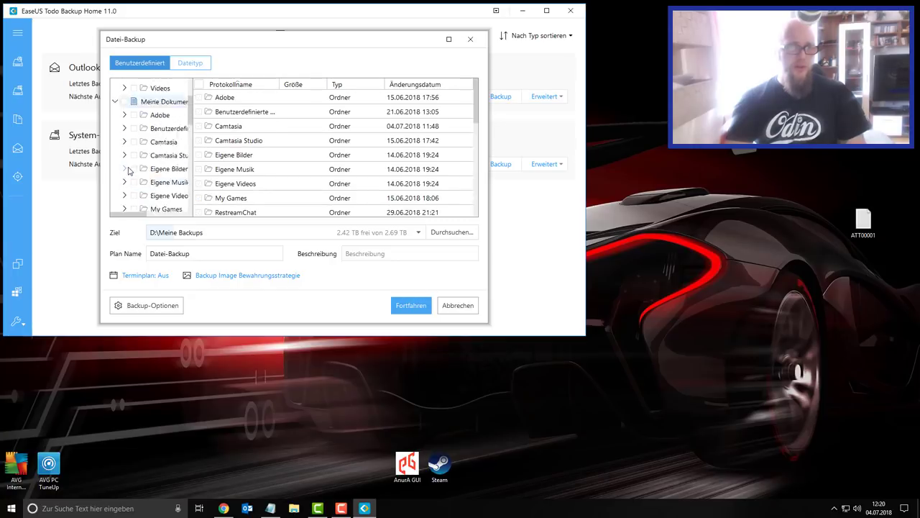
{"action": "left_click", "coordinate": [116, 181]}
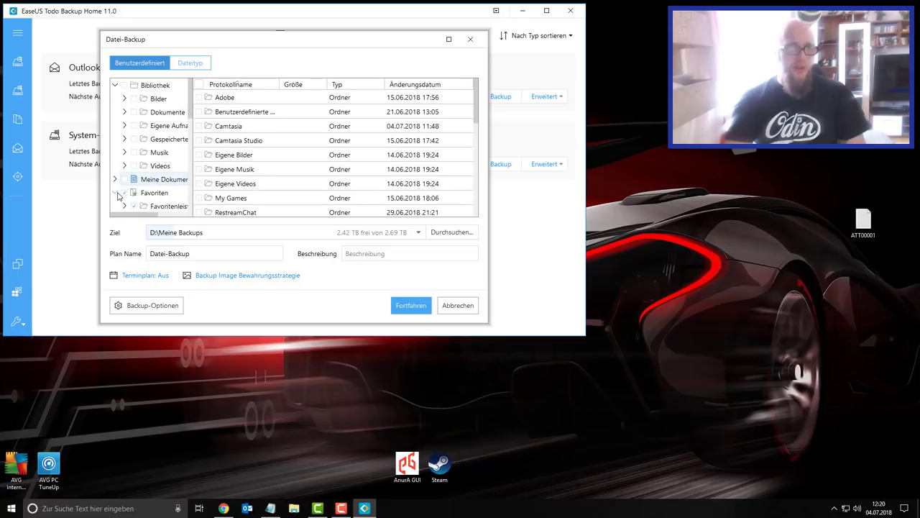
{"action": "left_click", "coordinate": [117, 193]}
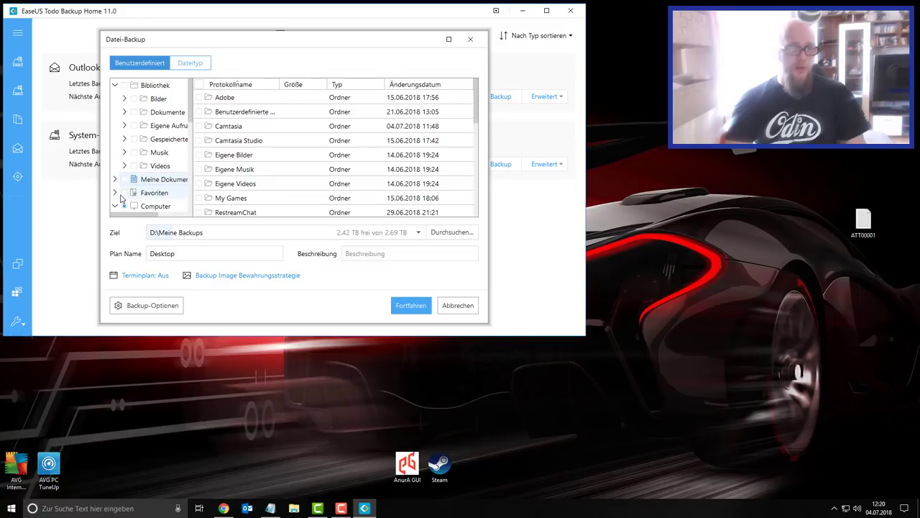
{"action": "scroll", "coordinate": [124, 201], "scroll_direction": "down", "scroll_amount": 3}
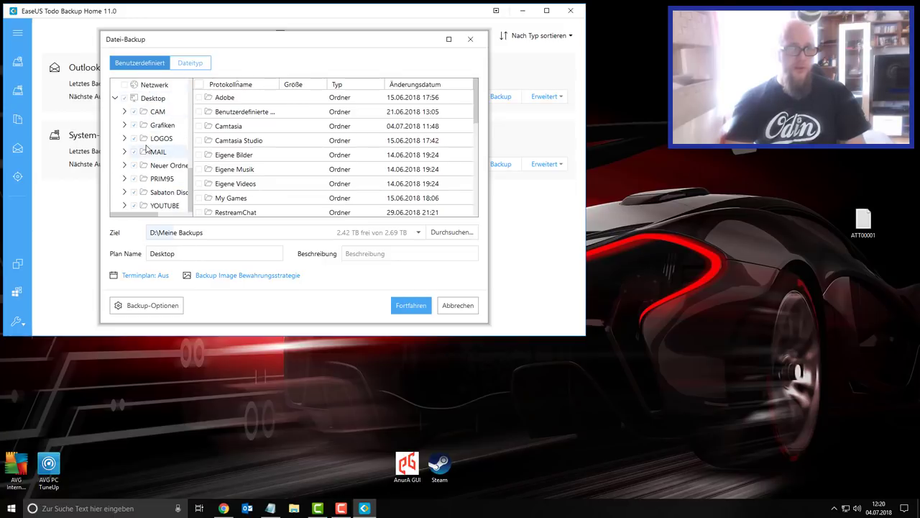
{"action": "left_click", "coordinate": [125, 98]}
{"action": "left_click", "coordinate": [115, 98]}
{"action": "scroll", "coordinate": [131, 203], "scroll_direction": "up", "scroll_amount": 5}
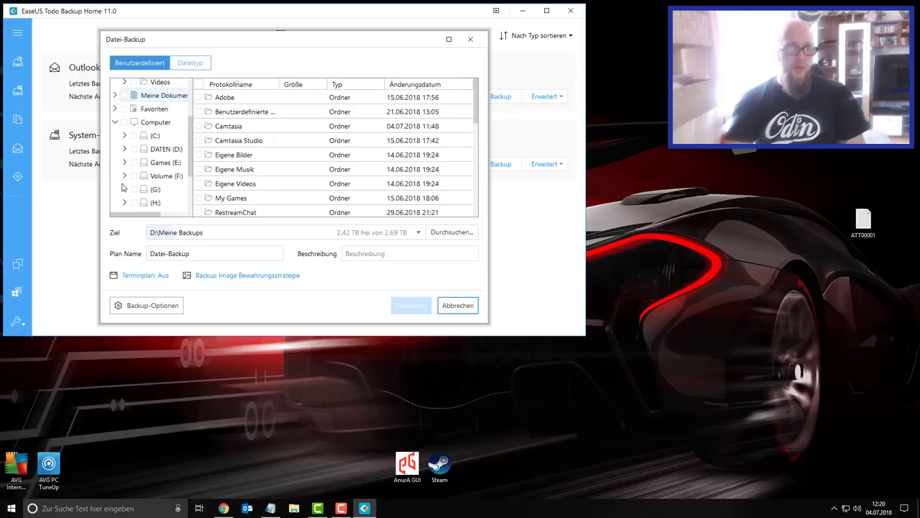
{"action": "left_click", "coordinate": [115, 172]}
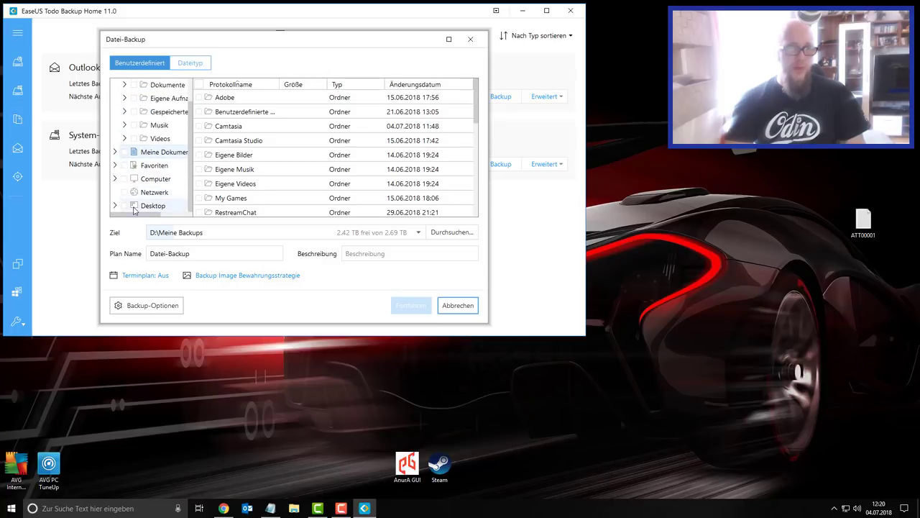
- Expand Dokumente and Meine Dokumente in the source tree and list the files in the Camtasia folder
{"action": "scroll", "coordinate": [151, 171], "scroll_direction": "up", "scroll_amount": 1}
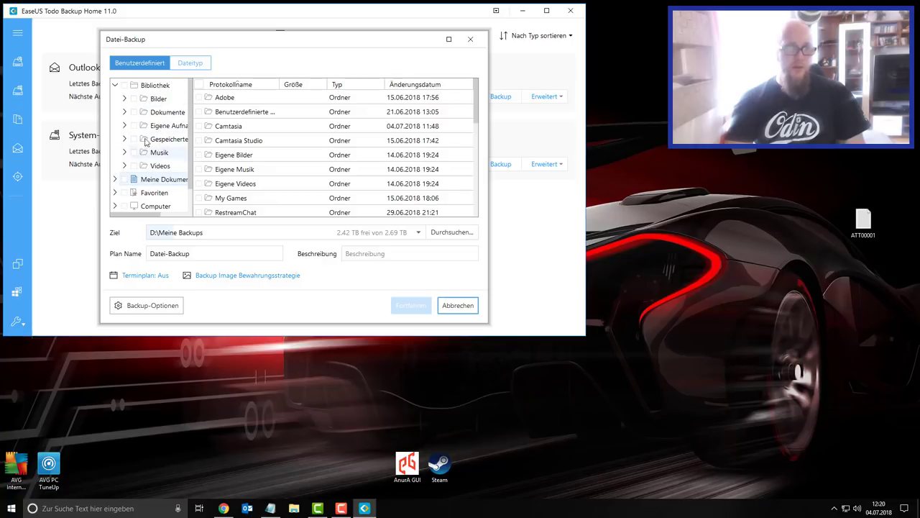
{"action": "left_click", "coordinate": [125, 112]}
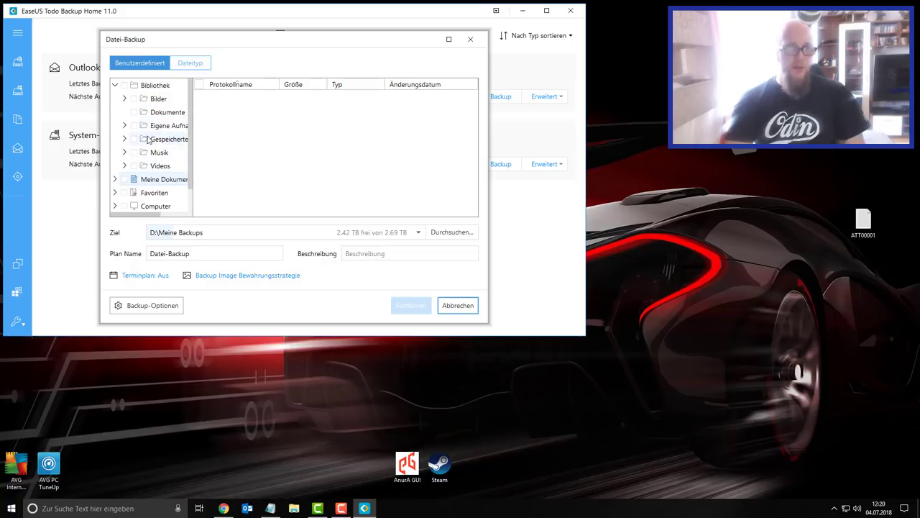
{"action": "left_click", "coordinate": [116, 179]}
{"action": "scroll", "coordinate": [162, 169], "scroll_direction": "down", "scroll_amount": 3}
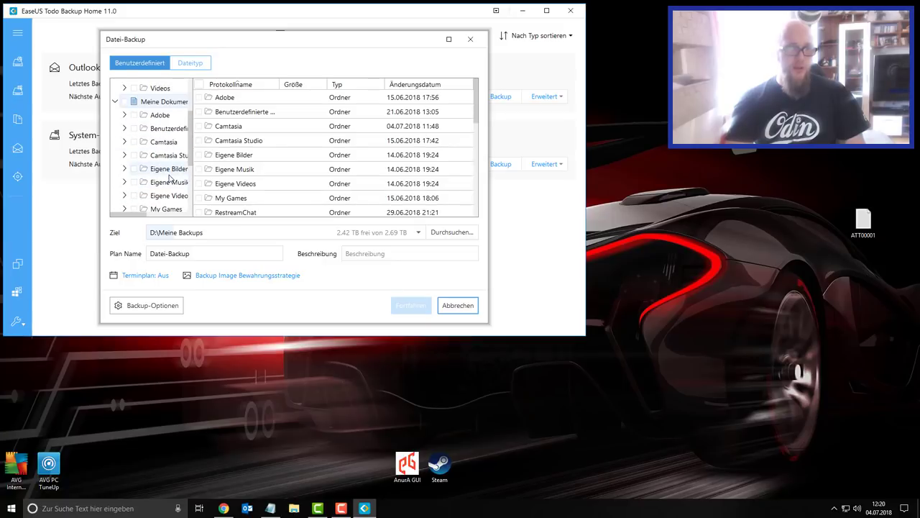
{"action": "left_click", "coordinate": [166, 145]}
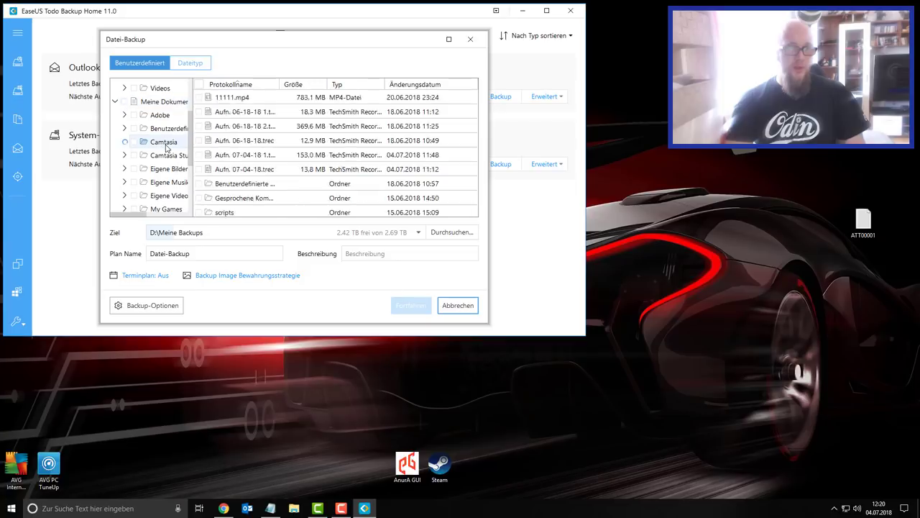
- Widen the folder tree and list the contents of the Camtasia Studio and Camtasia folders
{"action": "left_click_drag", "start_coordinate": [197, 156], "coordinate": [223, 157]}
{"action": "left_click", "coordinate": [179, 162]}
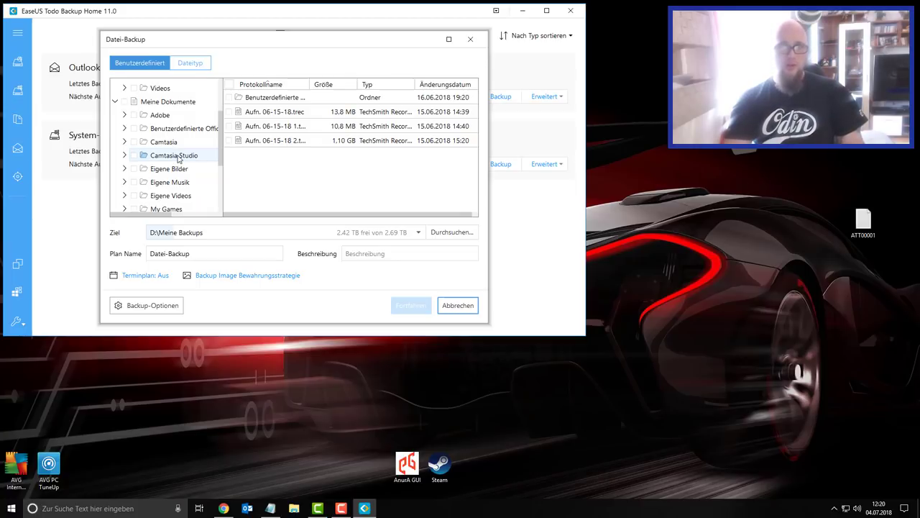
{"action": "left_click", "coordinate": [166, 143]}
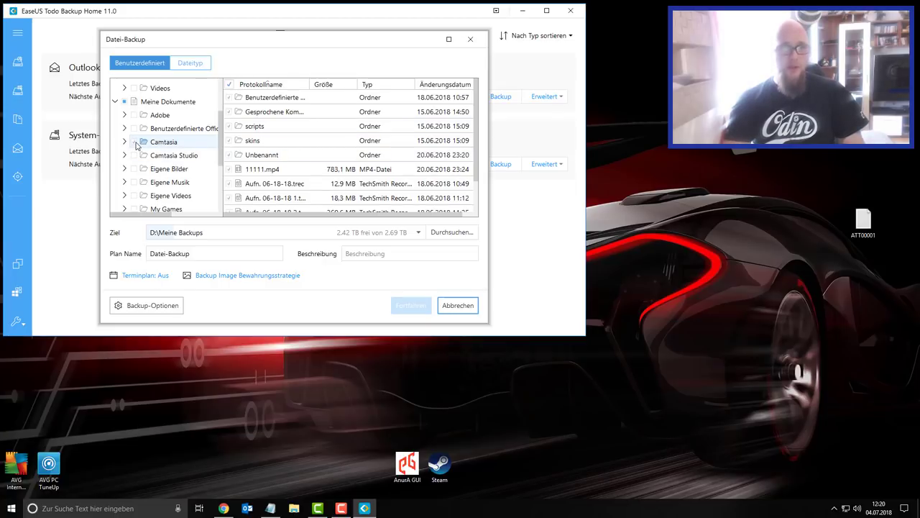
- Try selecting the whole Camtasia folder as the backup source, deselect it, and look through its files
{"action": "left_click", "coordinate": [135, 142]}
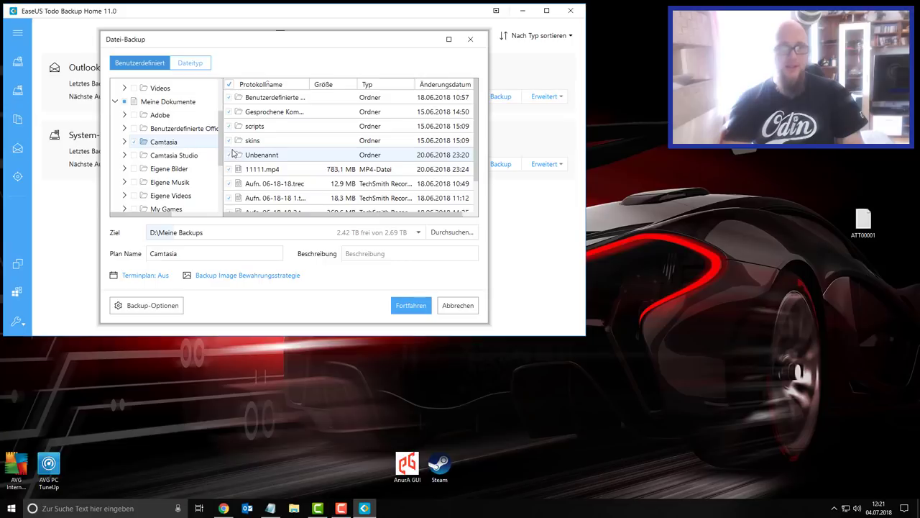
{"action": "left_click", "coordinate": [136, 142]}
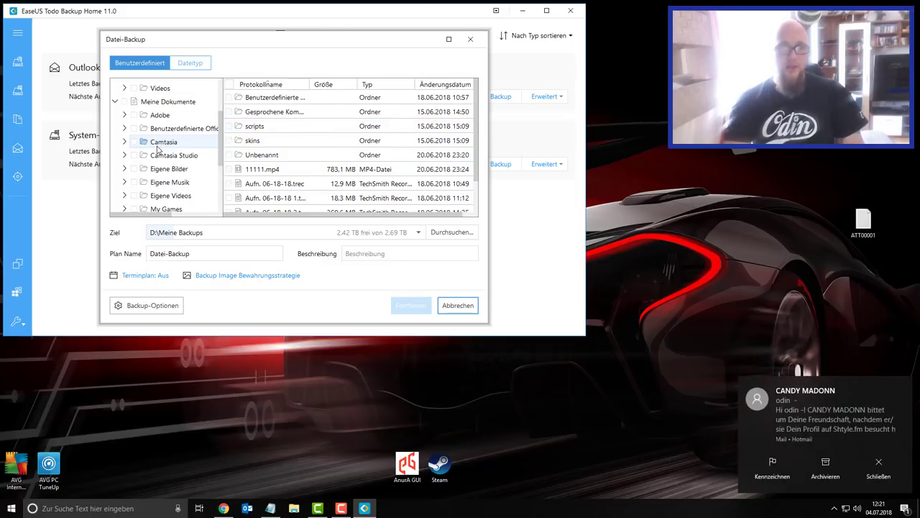
{"action": "scroll", "coordinate": [273, 119], "scroll_direction": "down", "scroll_amount": 1}
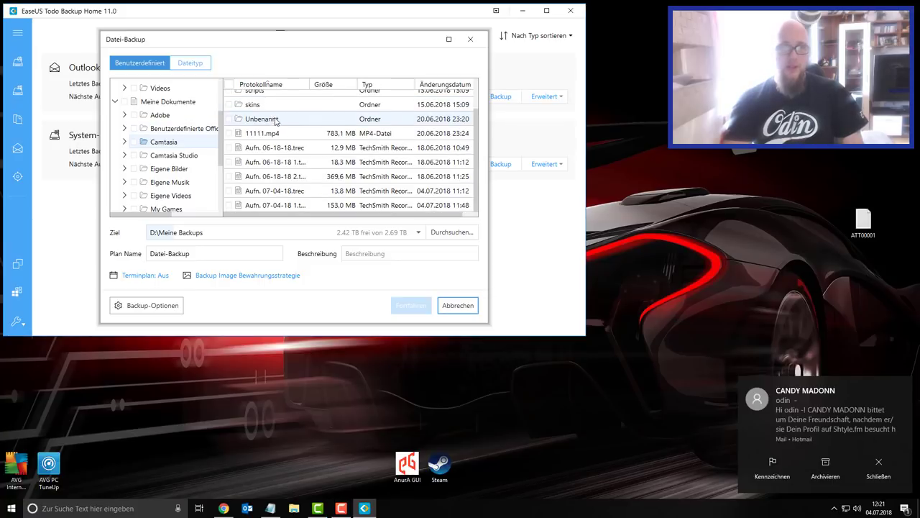
{"action": "scroll", "coordinate": [281, 180], "scroll_direction": "up", "scroll_amount": 1}
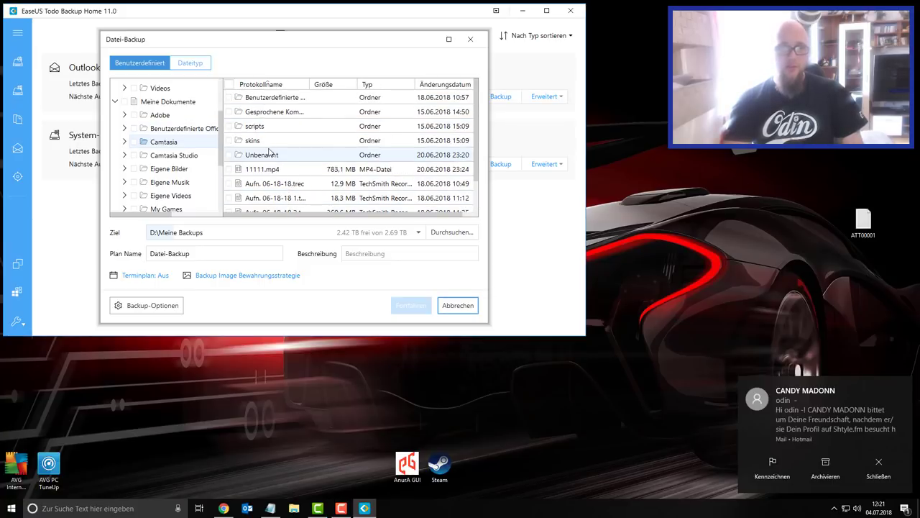
- Select the Benutzerdefinierte Produktionseinstellungen and skins subfolders of Camtasia as file backup sources
{"action": "left_click", "coordinate": [230, 98]}
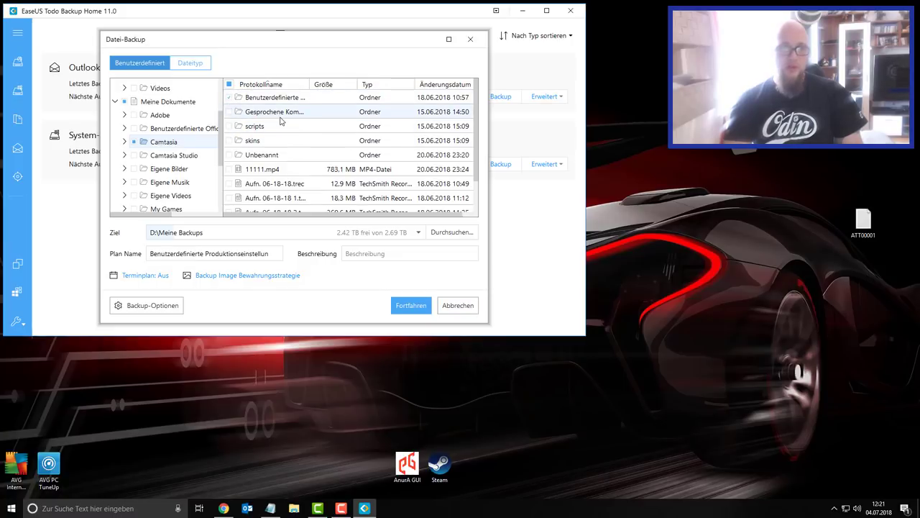
{"action": "left_click", "coordinate": [229, 140]}
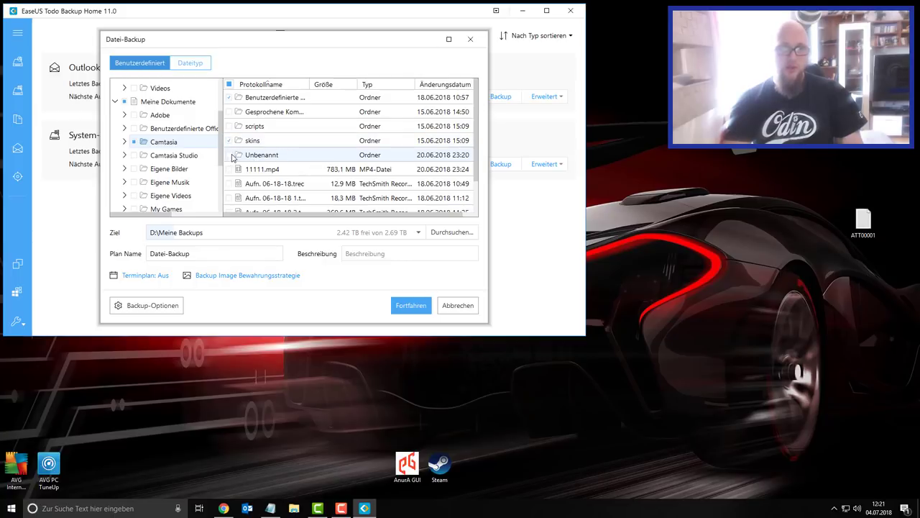
{"action": "scroll", "coordinate": [232, 132], "scroll_direction": "down", "scroll_amount": 1}
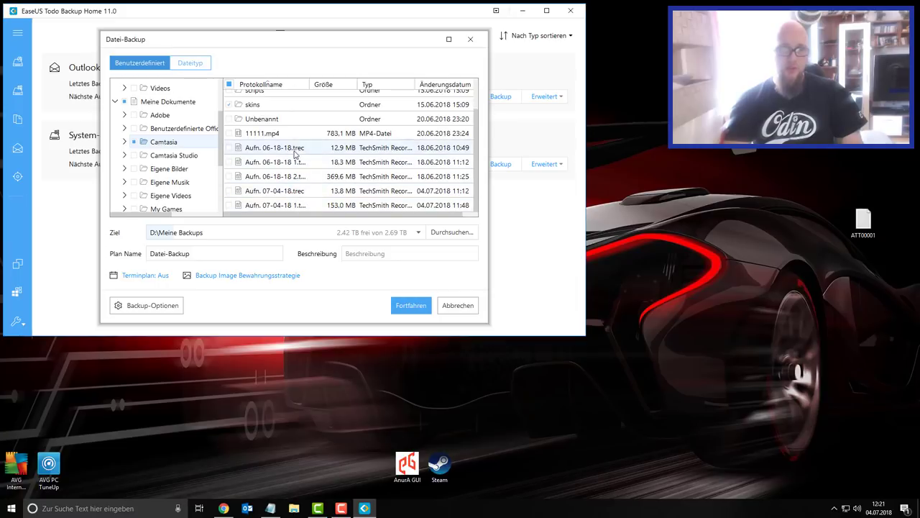
{"action": "scroll", "coordinate": [313, 141], "scroll_direction": "up", "scroll_amount": 1}
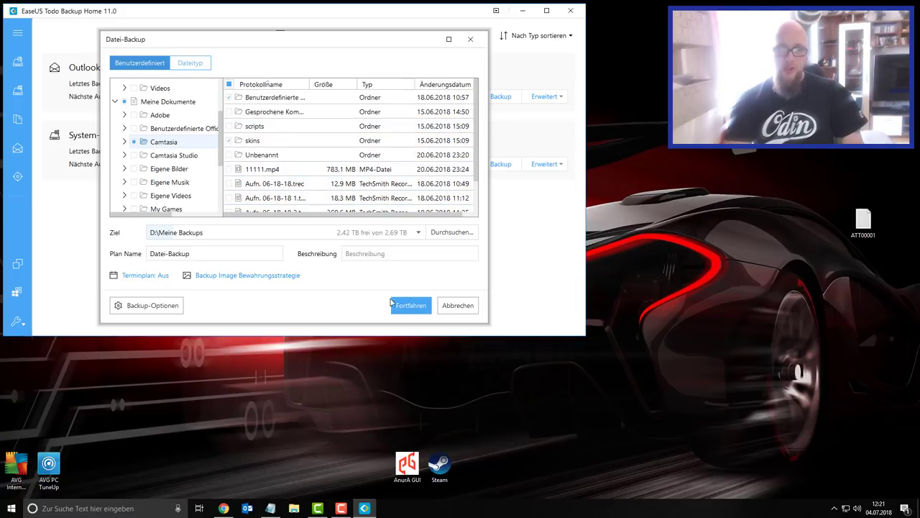
- Set the file backup destination to F:\ and start the backup
{"action": "left_click", "coordinate": [216, 236]}
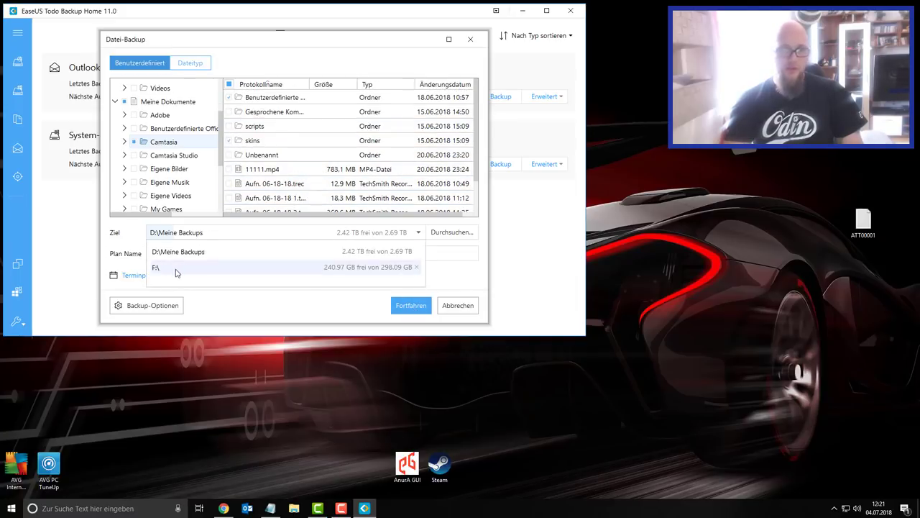
{"action": "left_click", "coordinate": [183, 267]}
{"action": "left_click", "coordinate": [410, 306]}
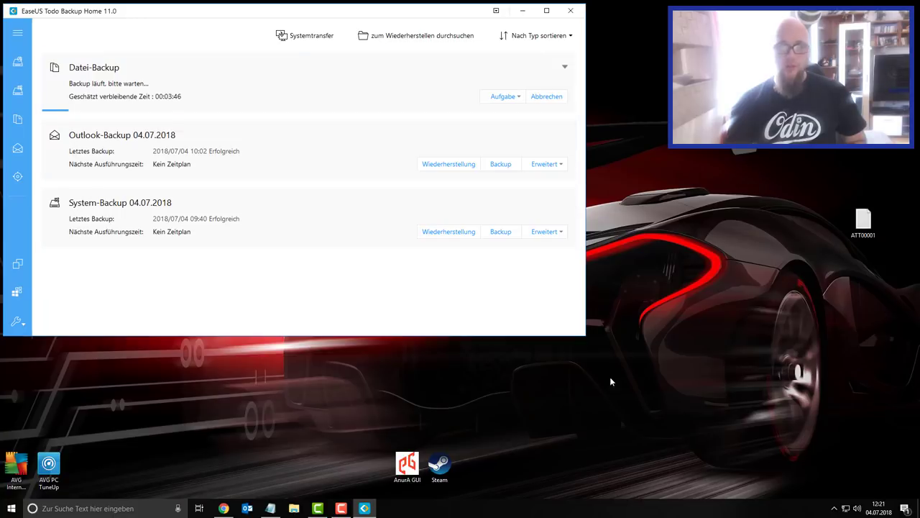
{"action": "left_click", "coordinate": [342, 508]}
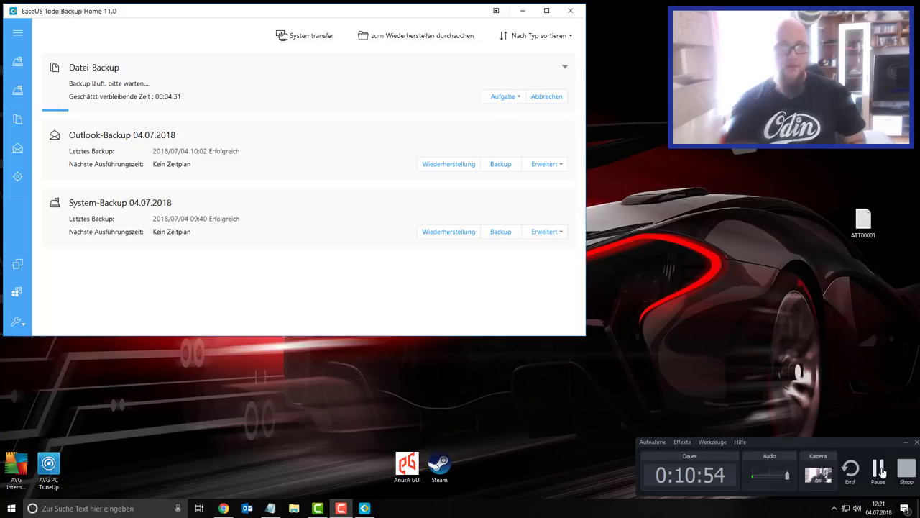
{"action": "left_click", "coordinate": [883, 471]}
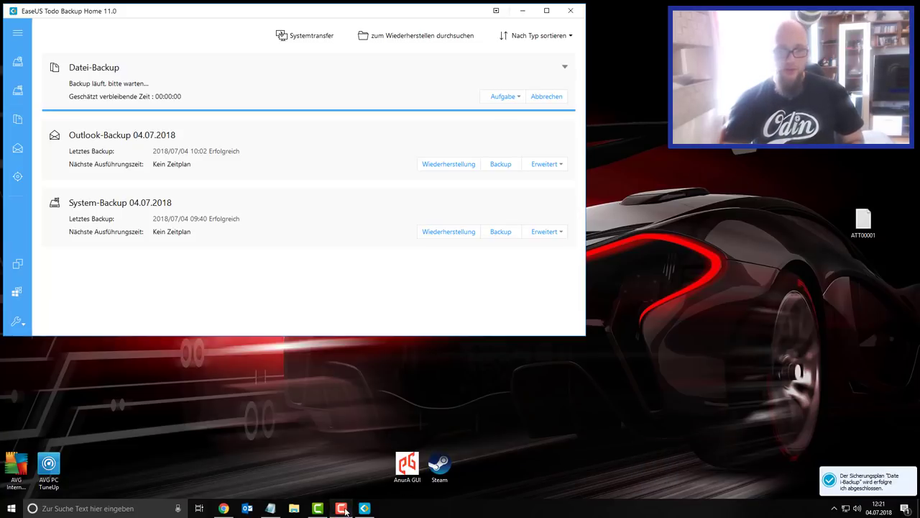
{"action": "left_click", "coordinate": [343, 509]}
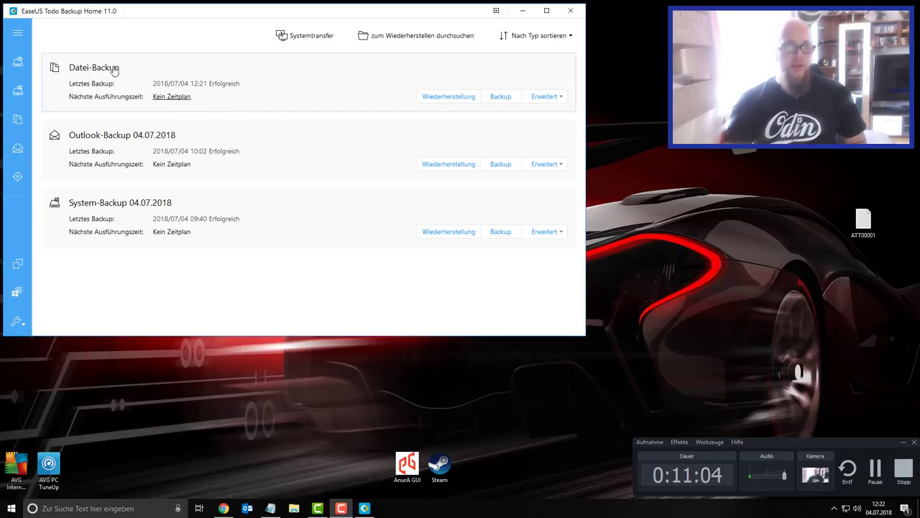
- Open the Email Backup setup and expand Microsoft Outlook to show its mailboxes
{"action": "left_click", "coordinate": [18, 36]}
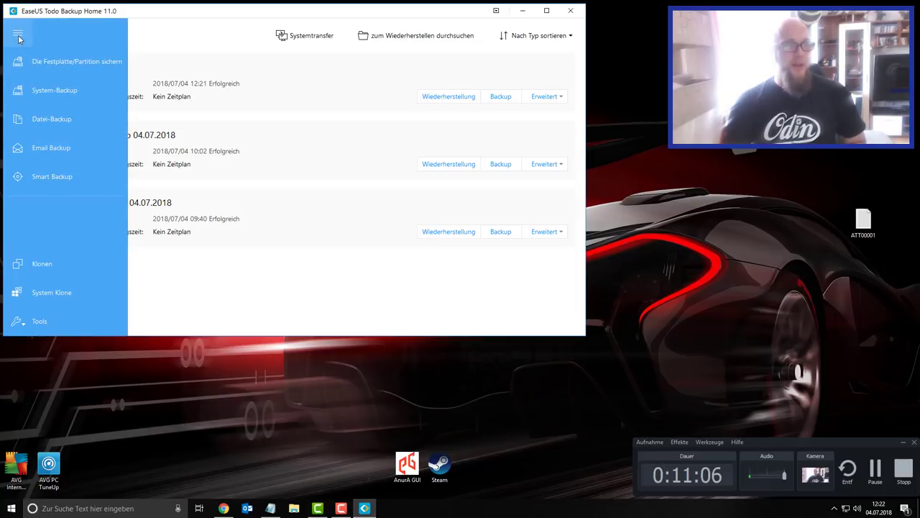
{"action": "left_click", "coordinate": [71, 147]}
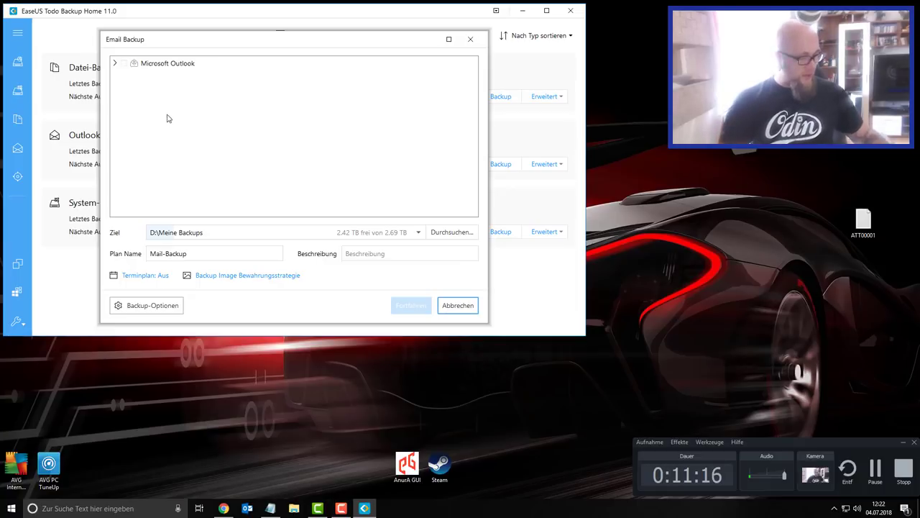
{"action": "left_click", "coordinate": [118, 65]}
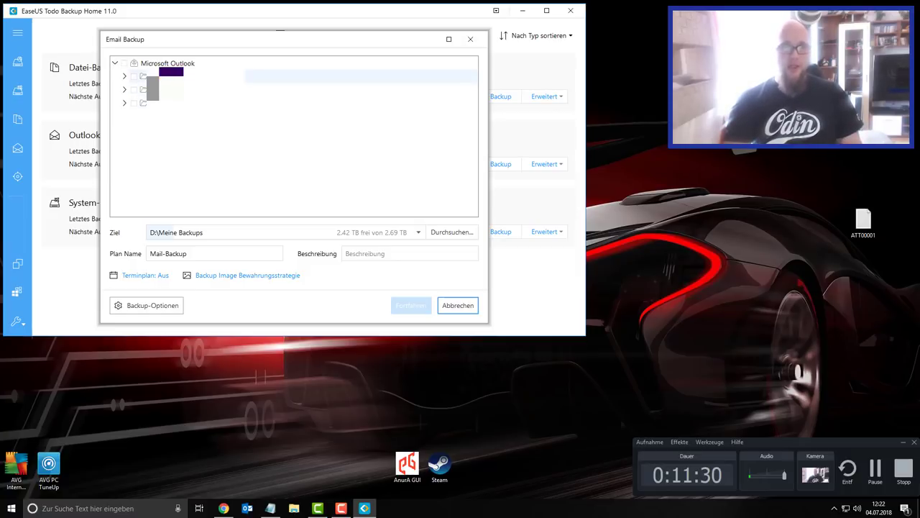
- Try selecting the first and third Outlook mailboxes as email backup sources, and deselect both
{"action": "left_click", "coordinate": [134, 77]}
{"action": "left_click", "coordinate": [135, 104]}
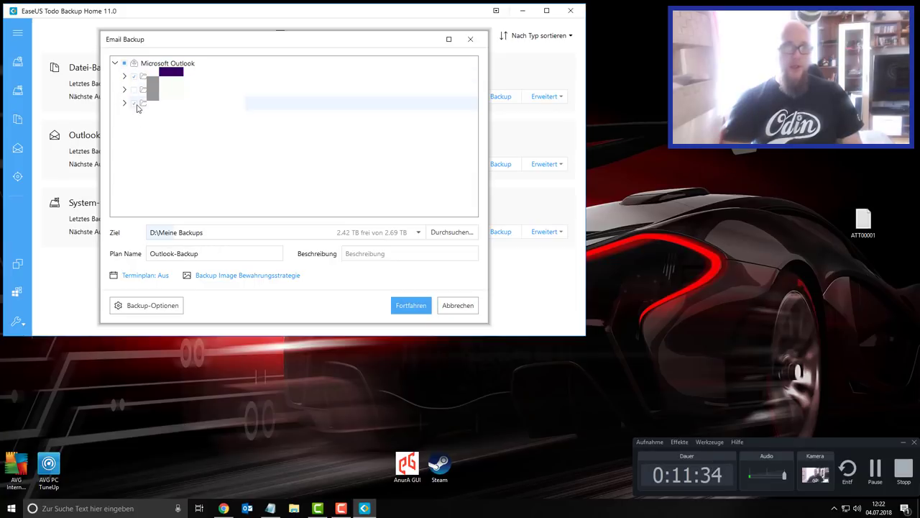
{"action": "left_click", "coordinate": [135, 105]}
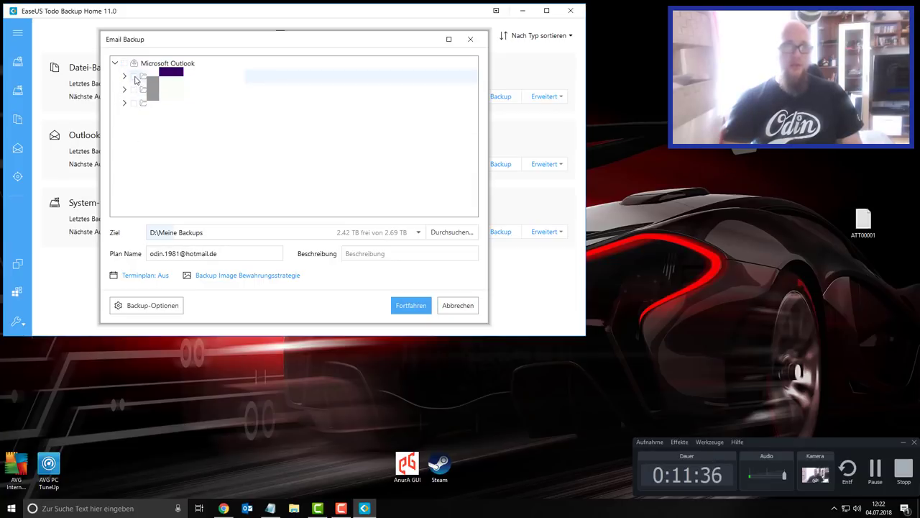
{"action": "left_click", "coordinate": [134, 77]}
- Select all of Microsoft Outlook as the source and F:\ as the destination, and cancel the email backup setup
{"action": "left_click", "coordinate": [126, 64]}
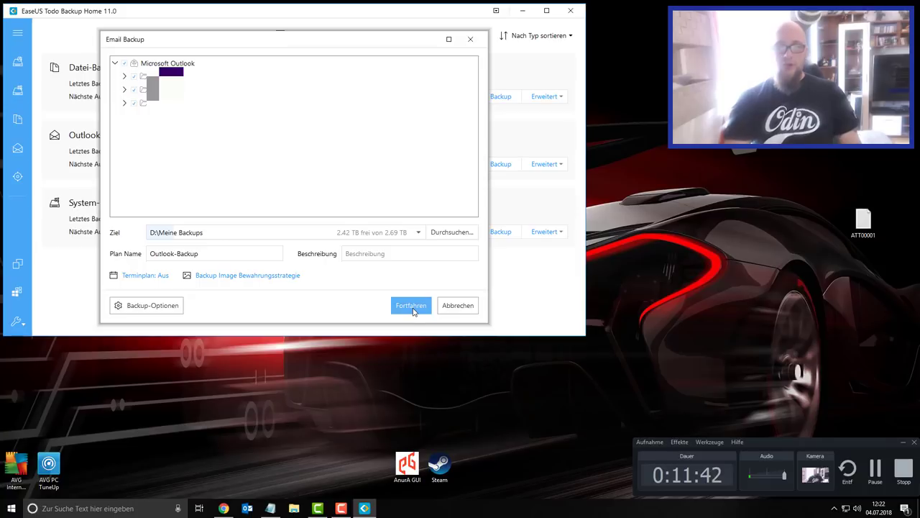
{"action": "left_click", "coordinate": [218, 234]}
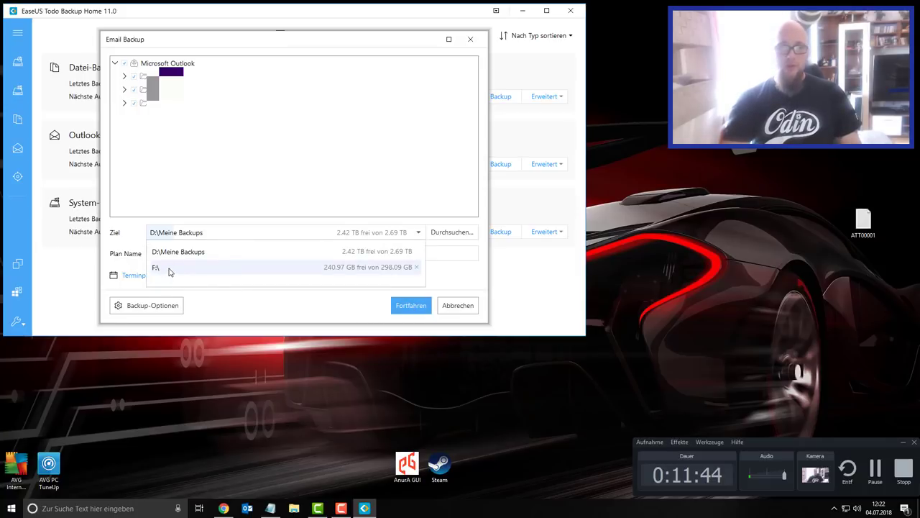
{"action": "left_click", "coordinate": [168, 268]}
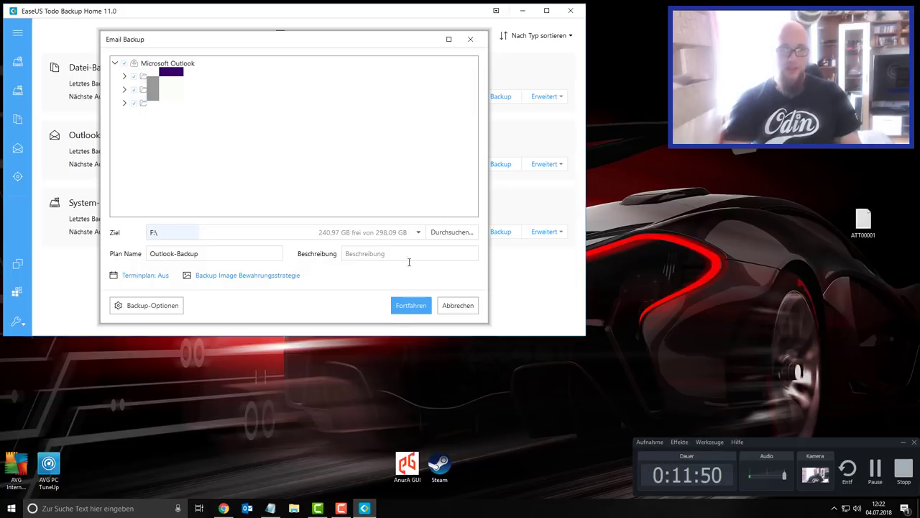
{"action": "left_click", "coordinate": [458, 307]}
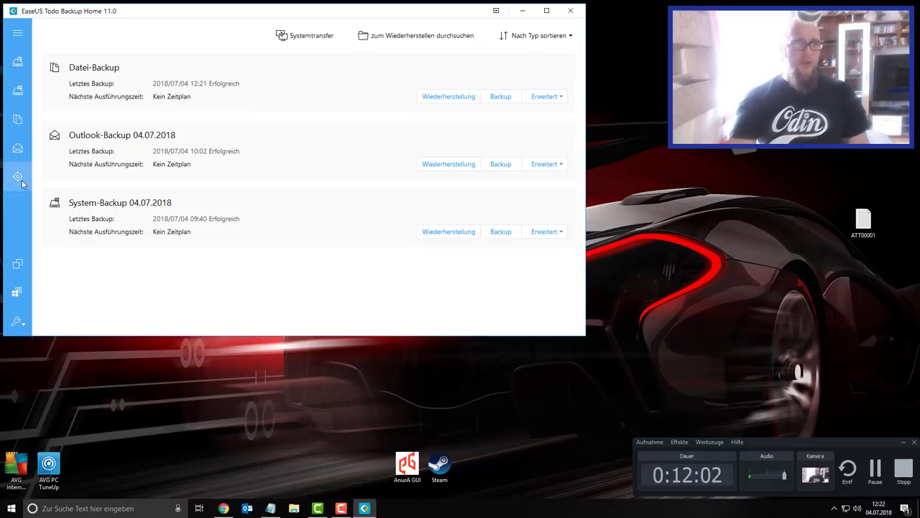
- Open the Smart Backup setup, examine its Desktop, Computer, Favoriten, Meine Dokumente and Bibliothek sources, and close it
{"action": "left_click", "coordinate": [18, 32]}
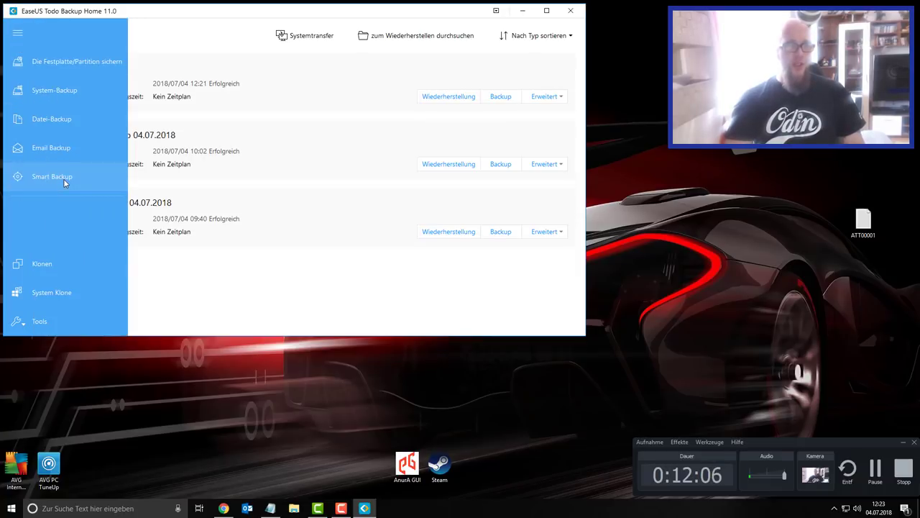
{"action": "left_click", "coordinate": [63, 180]}
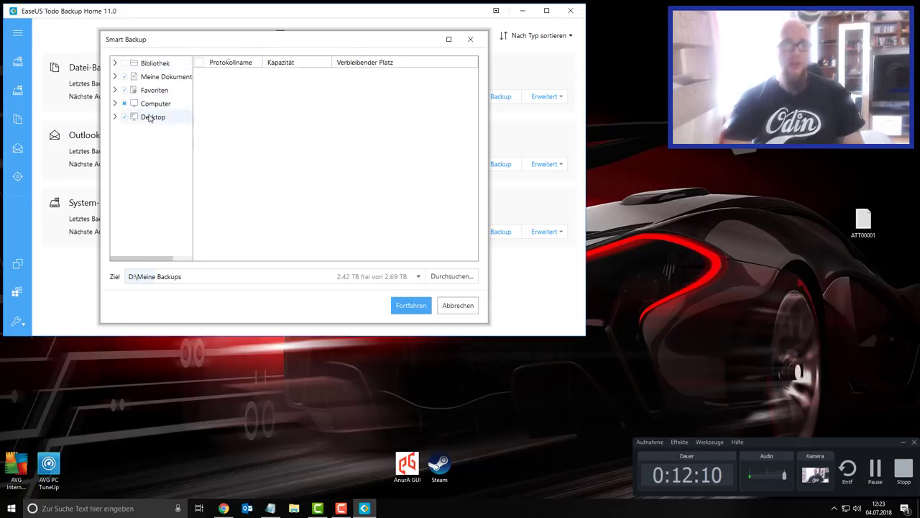
{"action": "left_click", "coordinate": [115, 117]}
{"action": "left_click", "coordinate": [114, 103]}
{"action": "left_click", "coordinate": [114, 90]}
{"action": "left_click", "coordinate": [114, 76]}
{"action": "left_click", "coordinate": [115, 64]}
{"action": "left_click", "coordinate": [471, 39]}
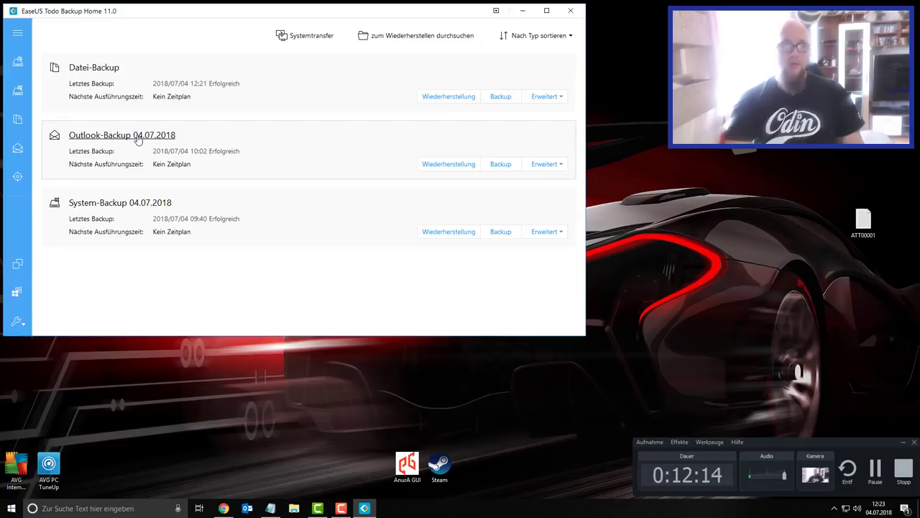
- Open the drive cloning setup and choose Festplatte 0 as the clone source
{"action": "left_click", "coordinate": [18, 37]}
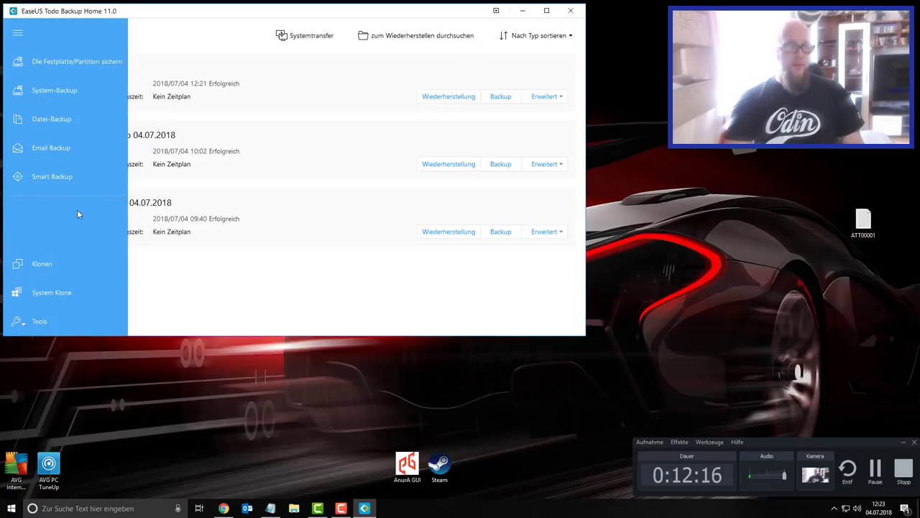
{"action": "left_click", "coordinate": [38, 265]}
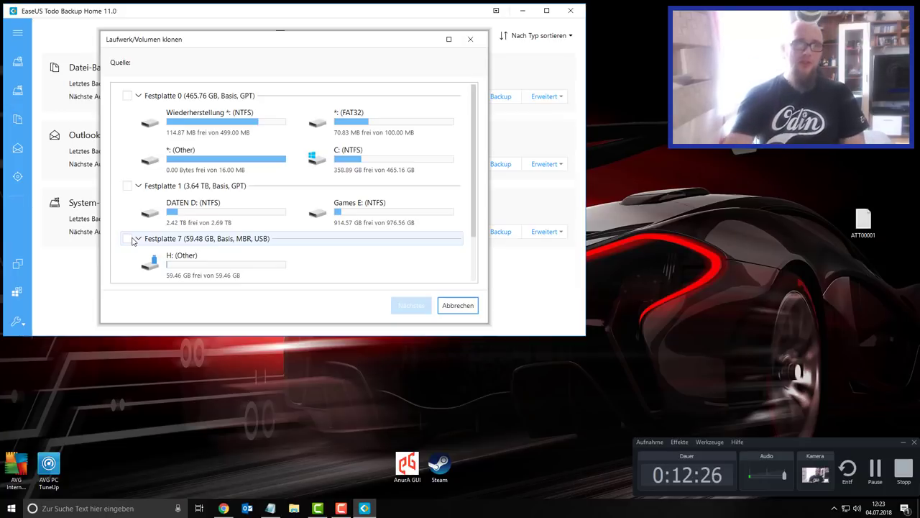
{"action": "left_click", "coordinate": [128, 96]}
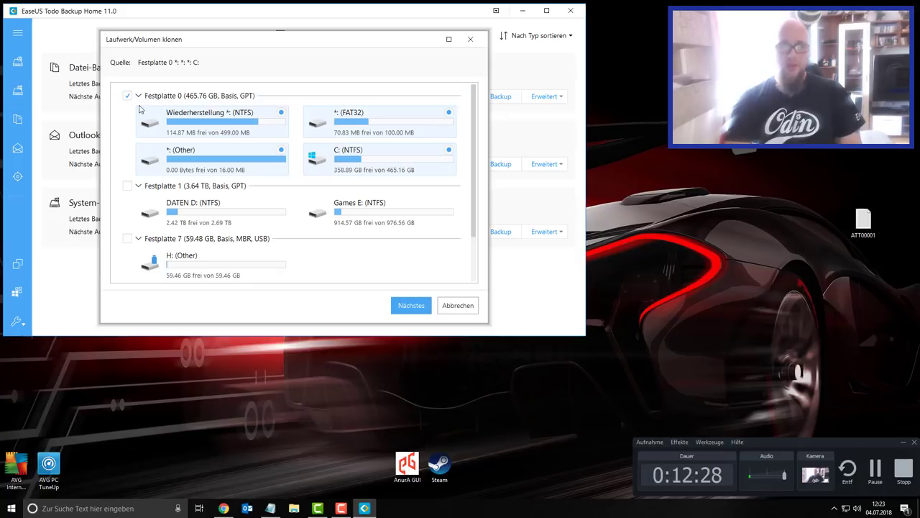
{"action": "left_click", "coordinate": [411, 307]}
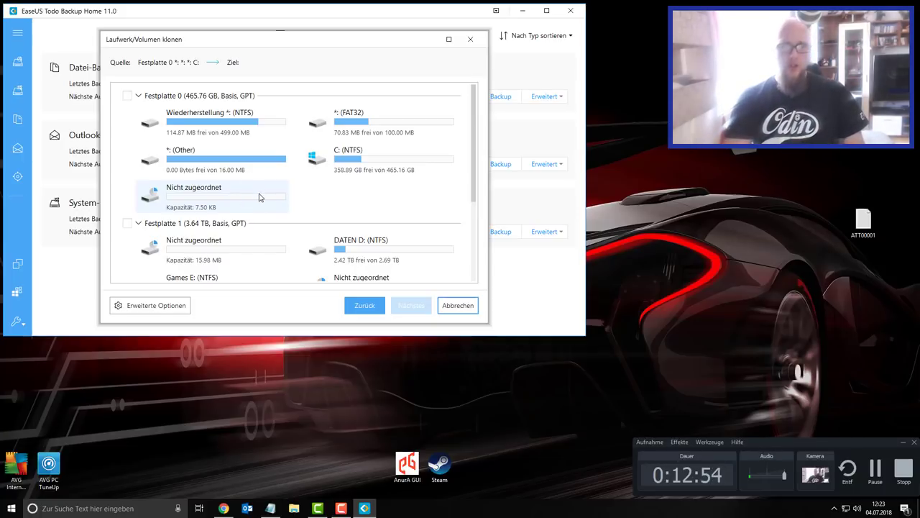
- Choose Festplatte 8 as the clone target, and cancel the cloning setup
{"action": "scroll", "coordinate": [259, 197], "scroll_direction": "down", "scroll_amount": 3}
{"action": "scroll", "coordinate": [257, 210], "scroll_direction": "up", "scroll_amount": 1}
{"action": "scroll", "coordinate": [248, 220], "scroll_direction": "down", "scroll_amount": 1}
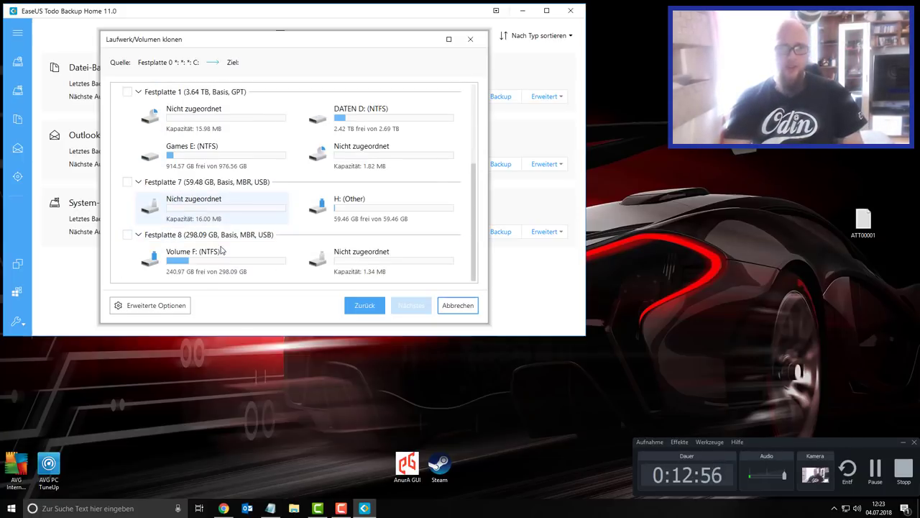
{"action": "left_click", "coordinate": [127, 234]}
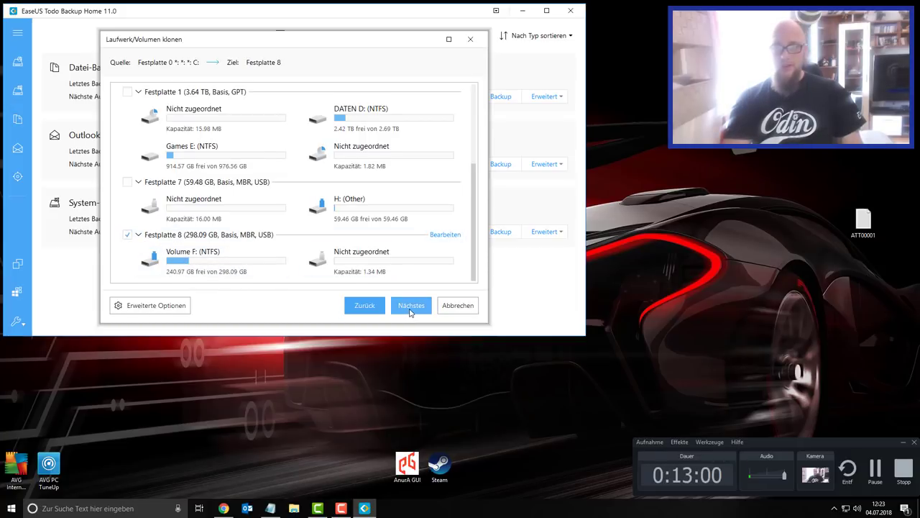
{"action": "left_click", "coordinate": [461, 306]}
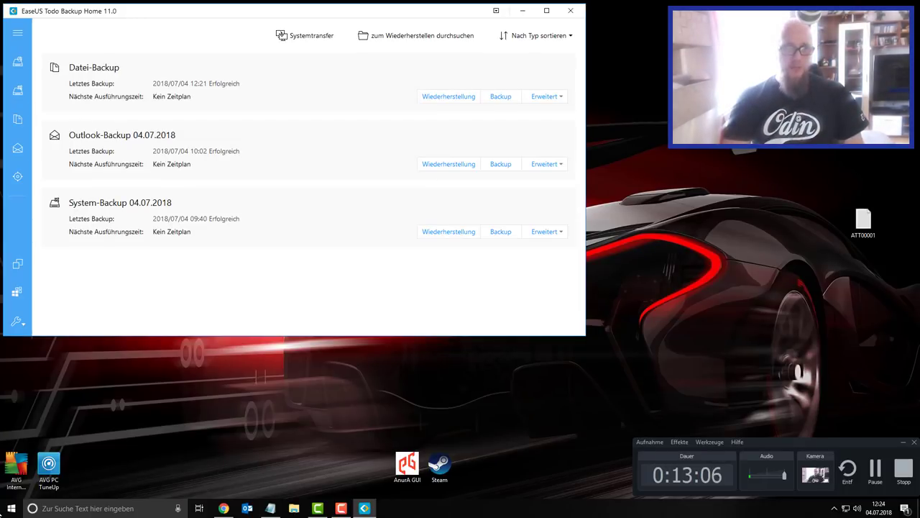
- Look over the additional tools, reopen the drive/volume cloning setup to view its source disks, and close it
{"action": "left_click", "coordinate": [21, 323]}
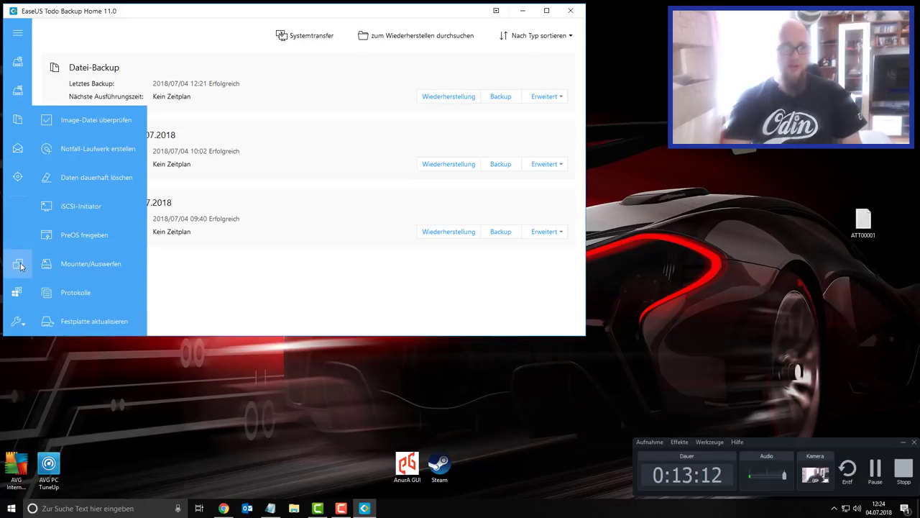
{"action": "left_click", "coordinate": [20, 233]}
{"action": "left_click", "coordinate": [19, 266]}
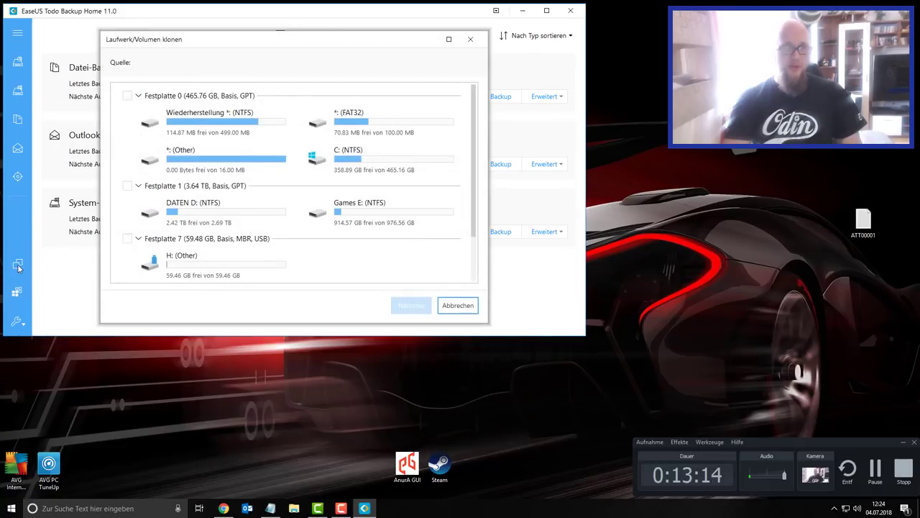
{"action": "left_click", "coordinate": [471, 39]}
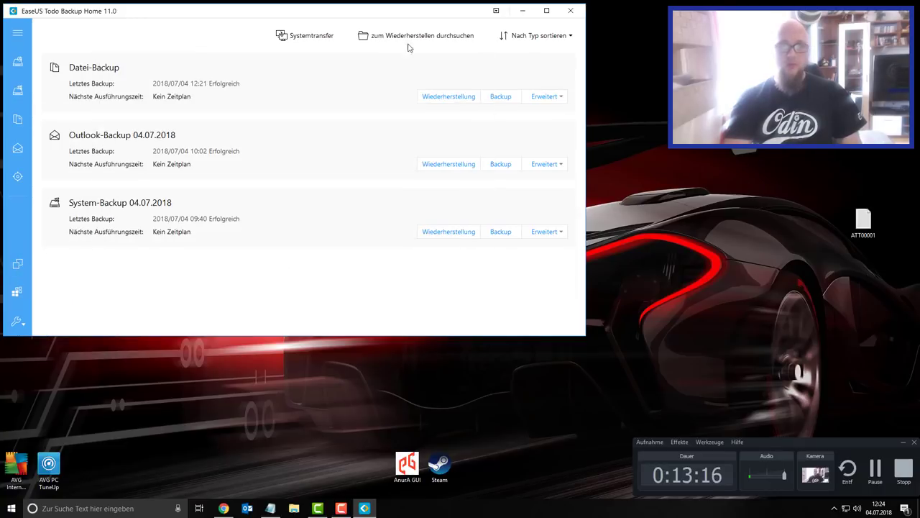
- Open the System Klone setup, examine the target disks offered for cloning Microsoft Windows 10, and close it
{"action": "mouse_move", "coordinate": [17, 56]}
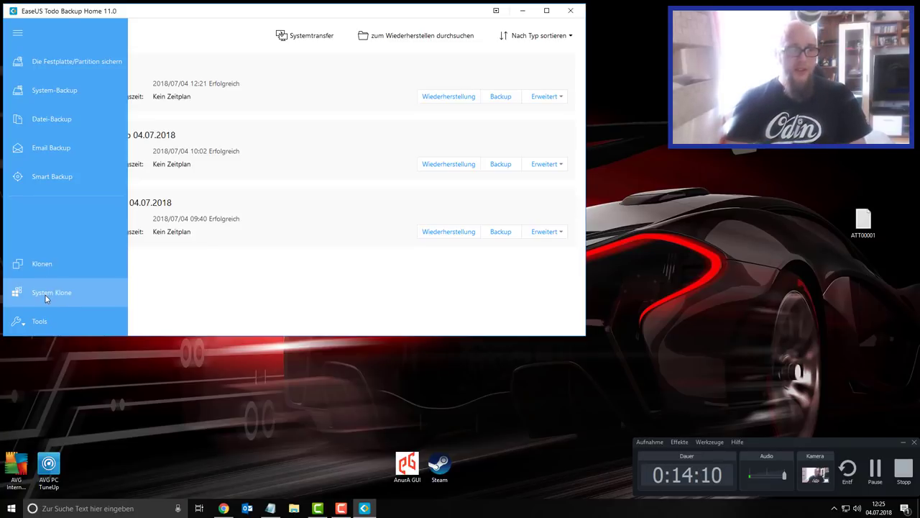
{"action": "left_click", "coordinate": [45, 293]}
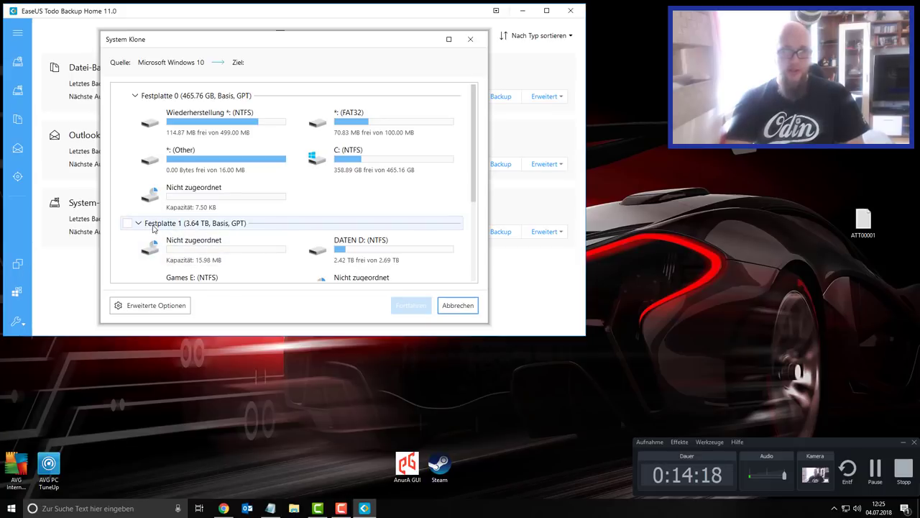
{"action": "scroll", "coordinate": [249, 250], "scroll_direction": "down", "scroll_amount": 2}
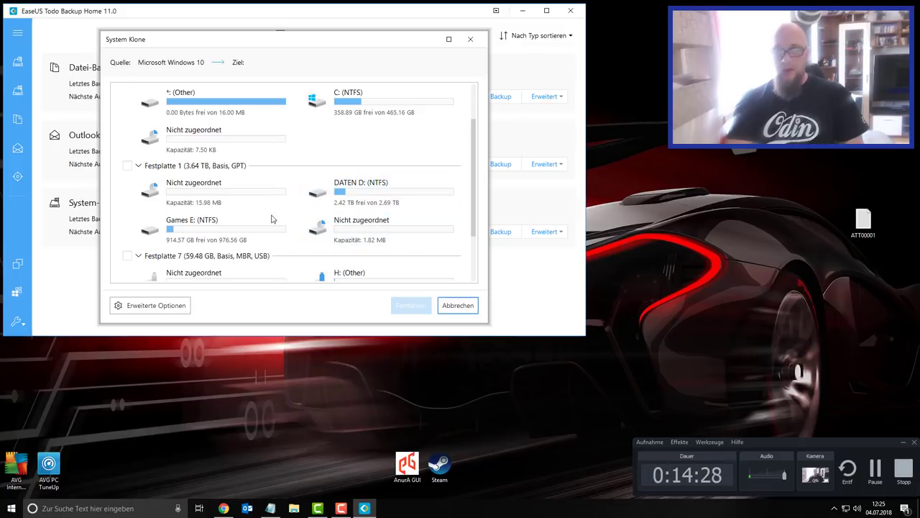
{"action": "left_click", "coordinate": [470, 40]}
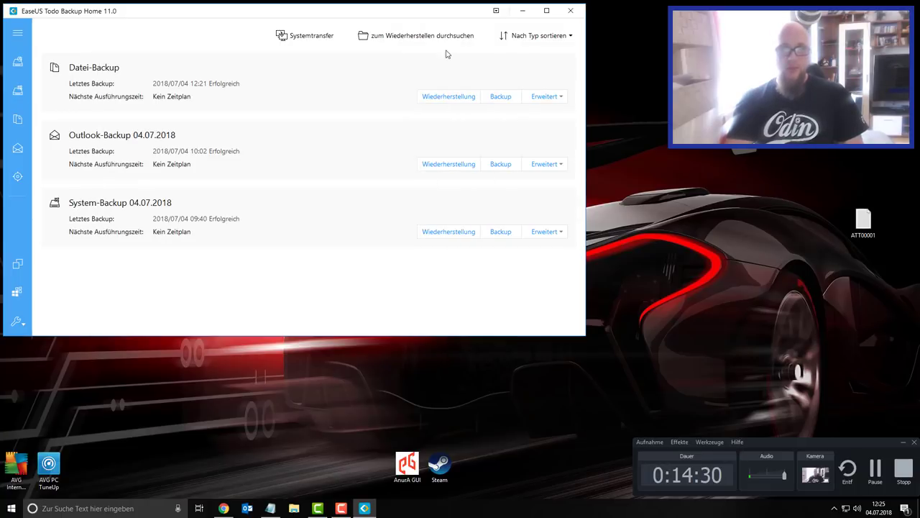
{"action": "left_click", "coordinate": [19, 35]}
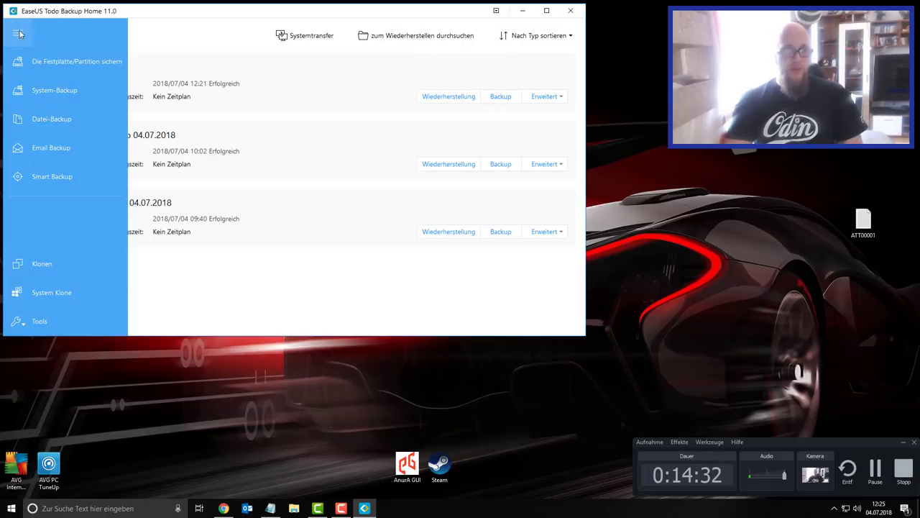
{"action": "left_click", "coordinate": [54, 297]}
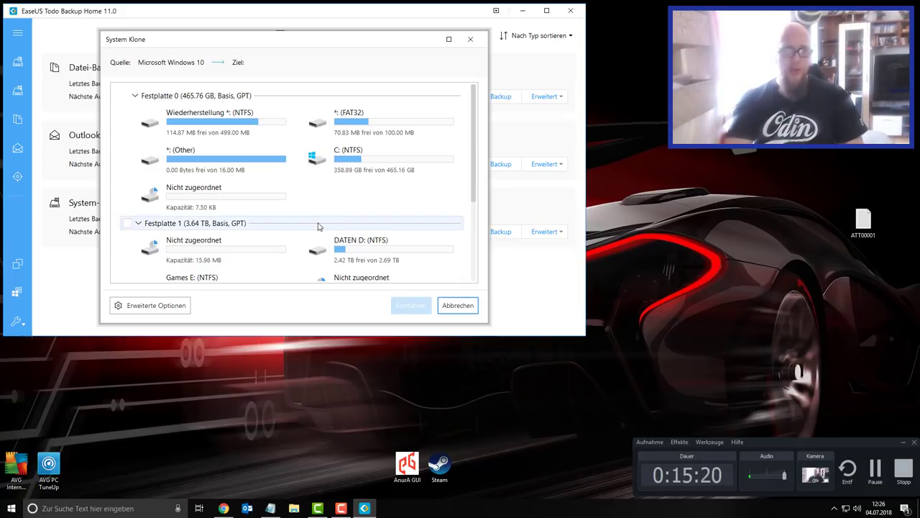
{"action": "left_click", "coordinate": [470, 39]}
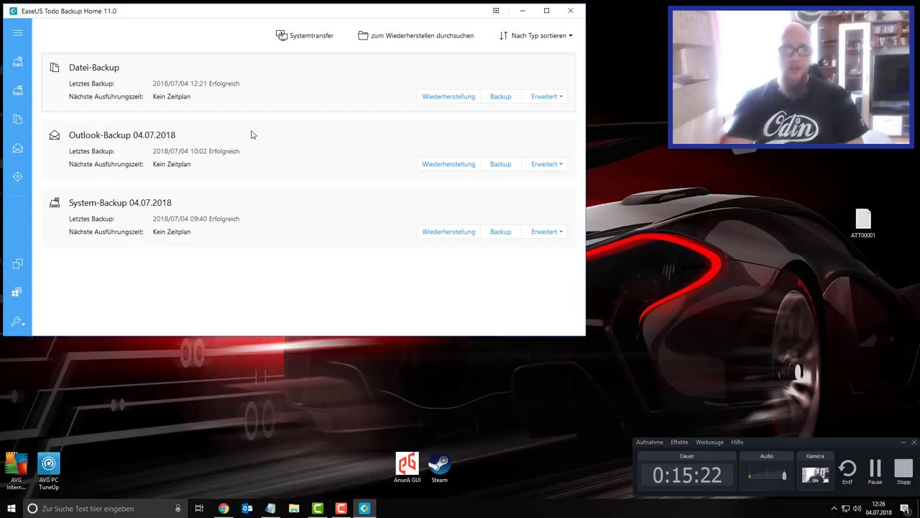
- Open the emergency drive creation tool and review its boot disk types and USB, CD/DVD and ISO locations
{"action": "mouse_move", "coordinate": [14, 318]}
{"action": "left_click", "coordinate": [45, 321]}
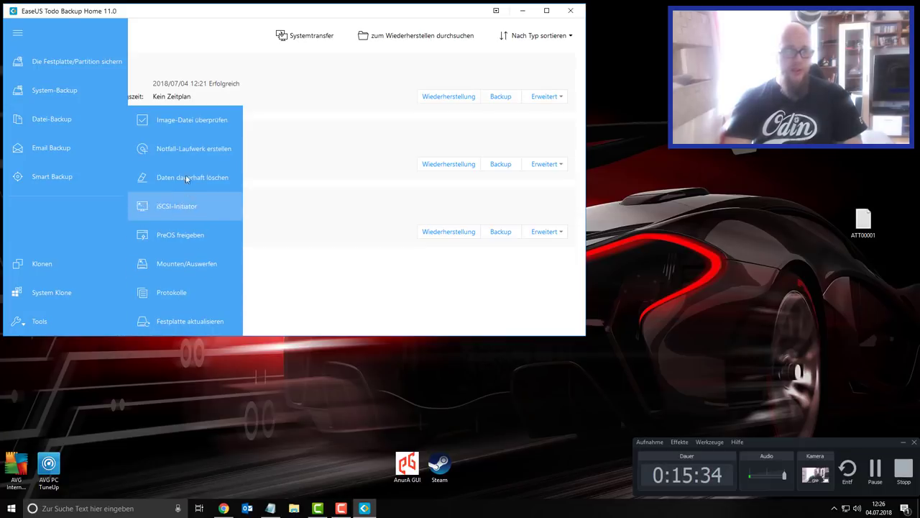
{"action": "left_click", "coordinate": [203, 153]}
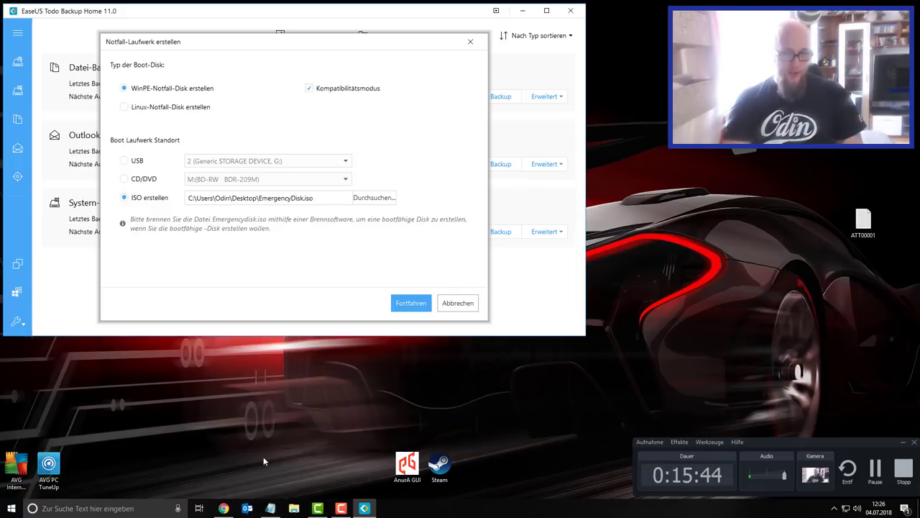
- Open Volume (F:) in File Explorer and position its window over the backup program
{"action": "key", "text": "super+e"}
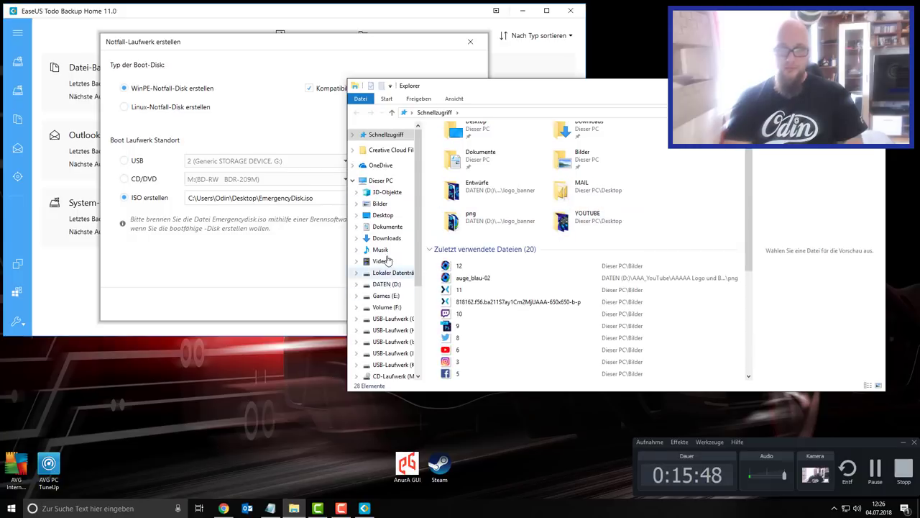
{"action": "left_click", "coordinate": [387, 307]}
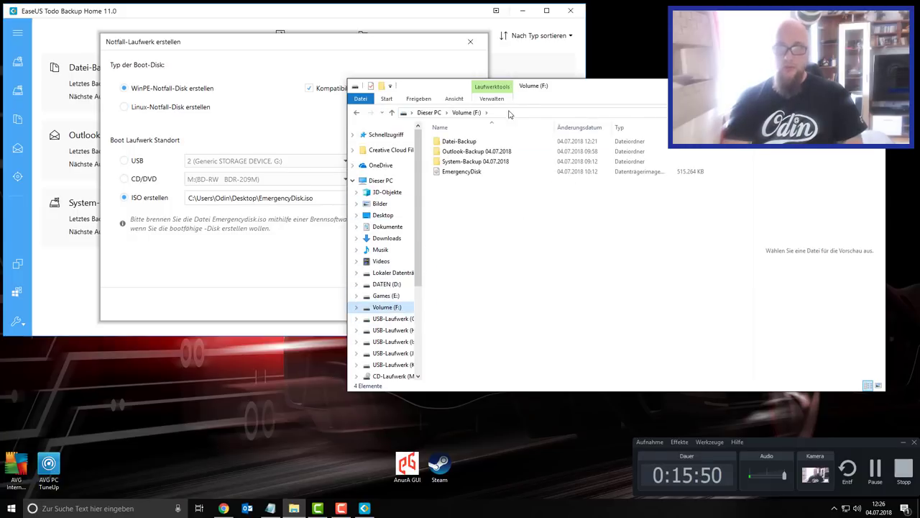
{"action": "left_click_drag", "start_coordinate": [583, 89], "coordinate": [243, 33]}
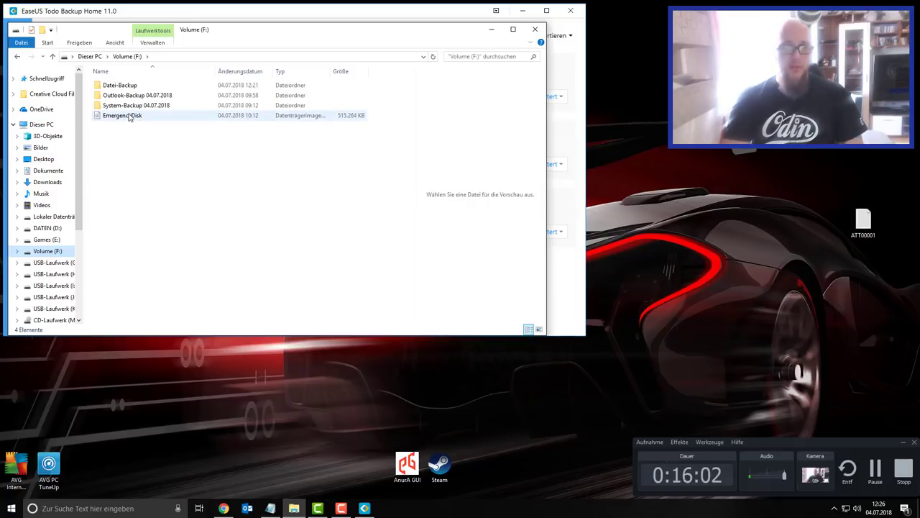
- Examine the contents of the Datei-Backup folder on Volume (F:), return to the volume and close File Explorer
{"action": "left_click", "coordinate": [117, 87]}
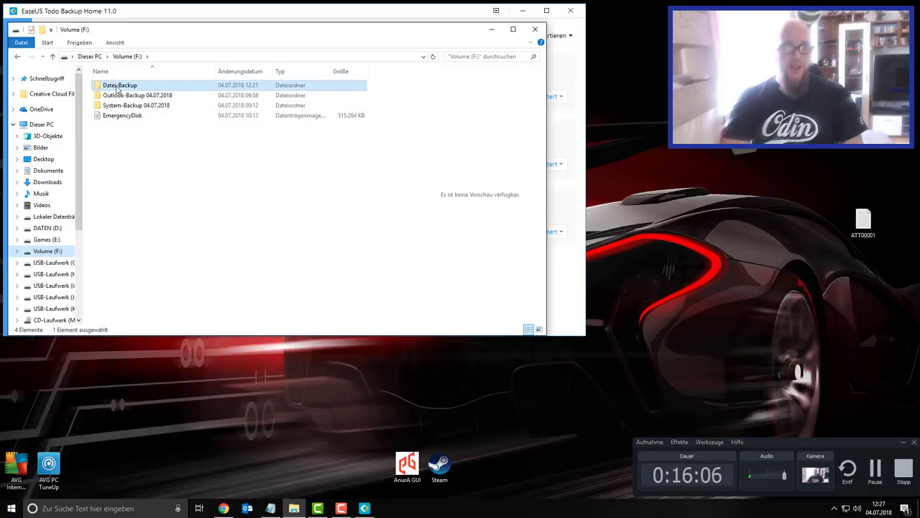
{"action": "double_click", "coordinate": [117, 87]}
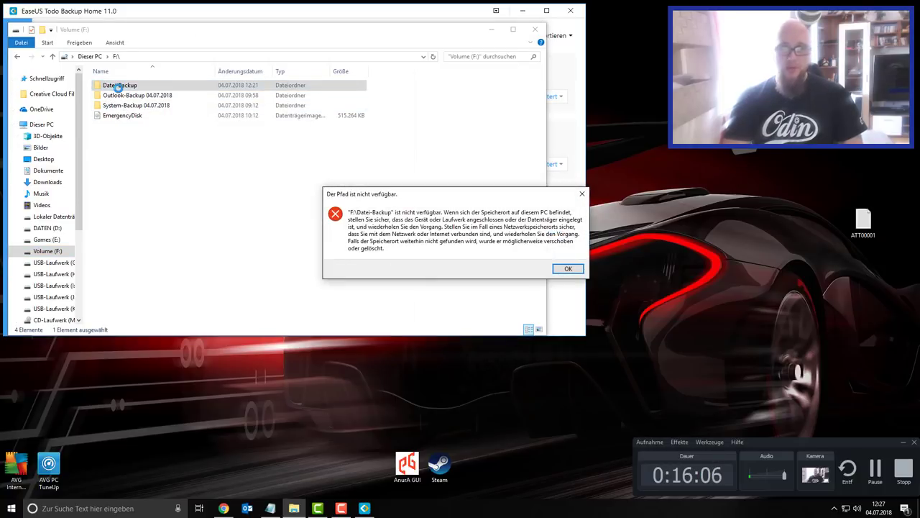
{"action": "left_click", "coordinate": [582, 273]}
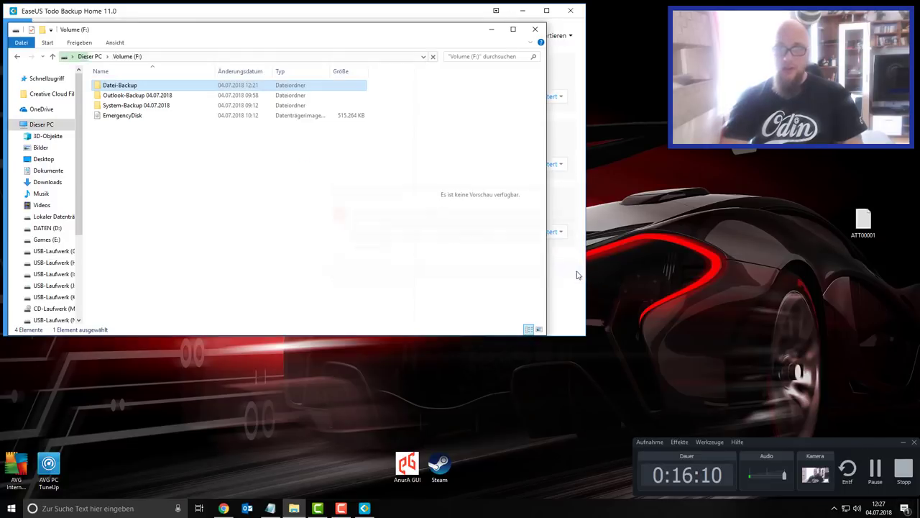
{"action": "double_click", "coordinate": [137, 86]}
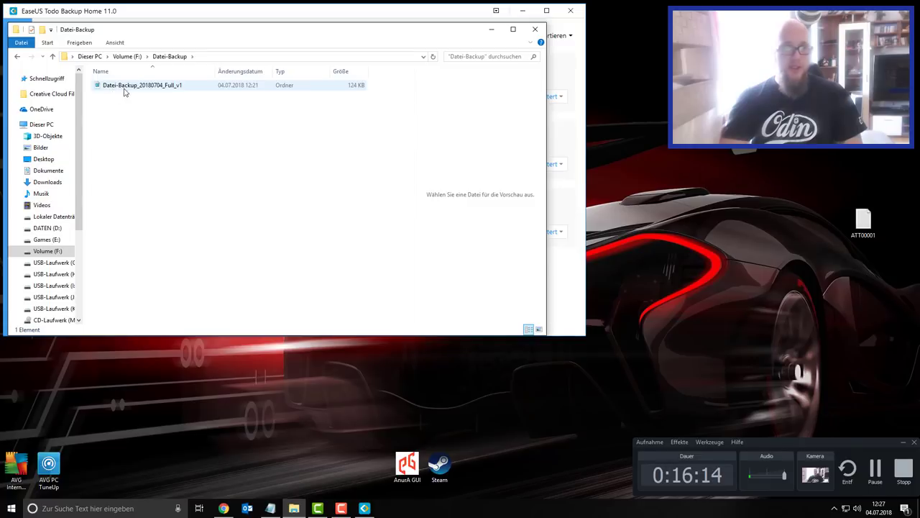
{"action": "left_click", "coordinate": [18, 57]}
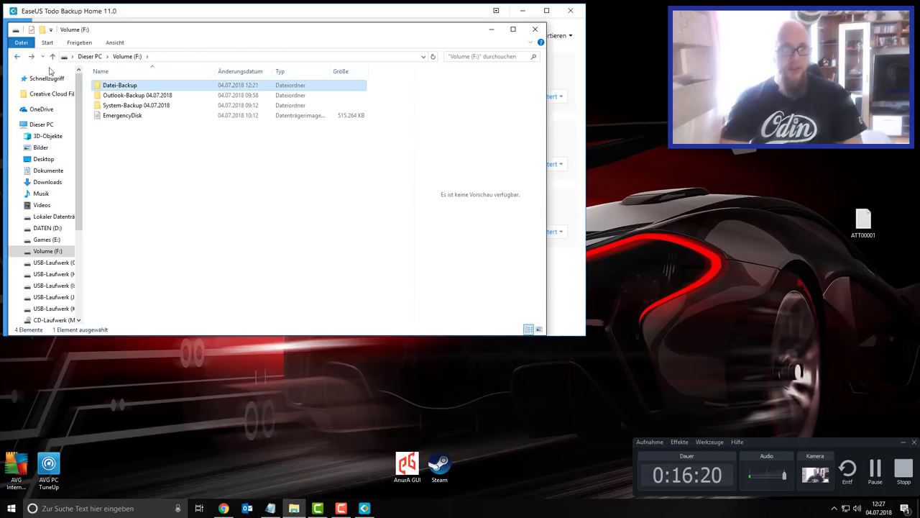
{"action": "left_click", "coordinate": [535, 28]}
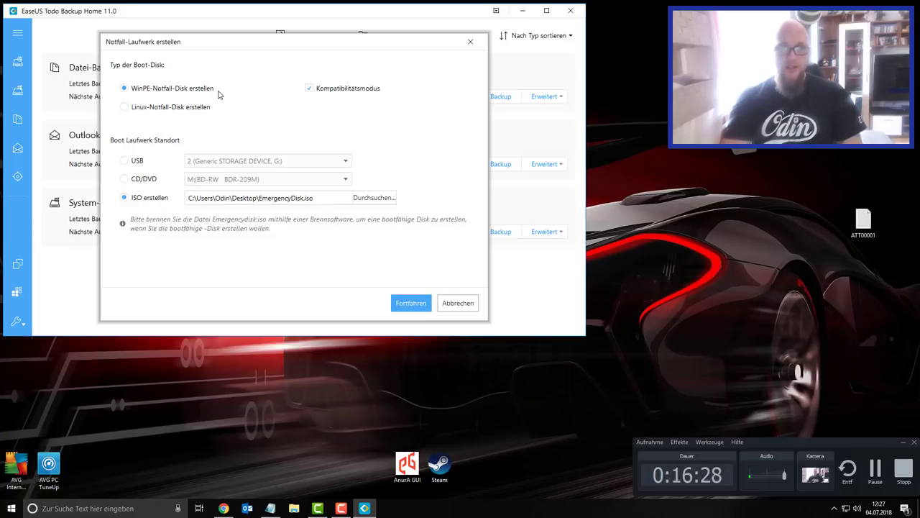
- Close the emergency drive setup without creating a disk and glance at the additional tools again
{"action": "left_click", "coordinate": [471, 41]}
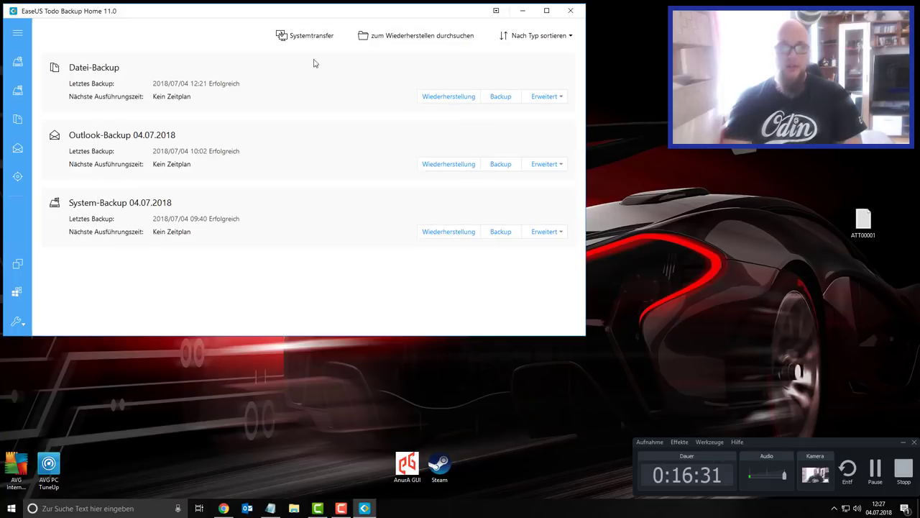
{"action": "left_click", "coordinate": [22, 323]}
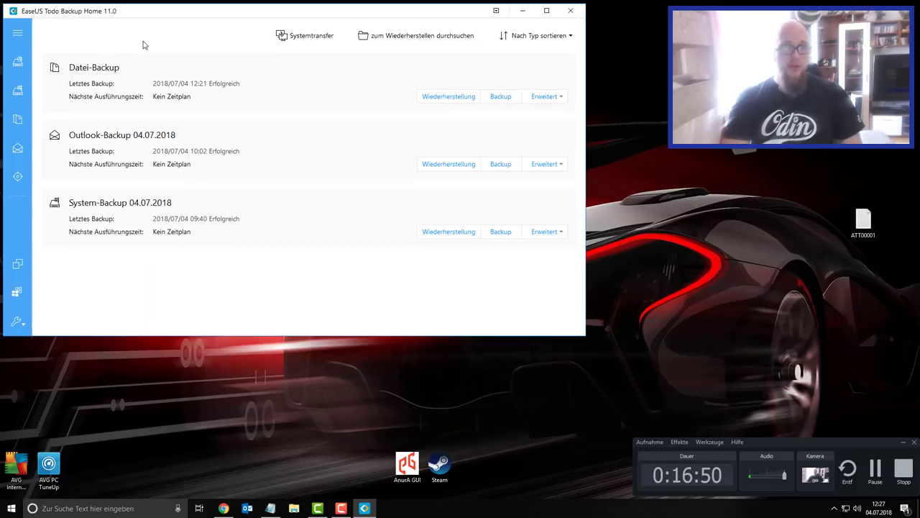
- Open the Systemtransfer dialog, browse the Bilder and Dokumente folders in Bibliothek for *.pbd files, and close it
{"action": "left_click", "coordinate": [319, 40]}
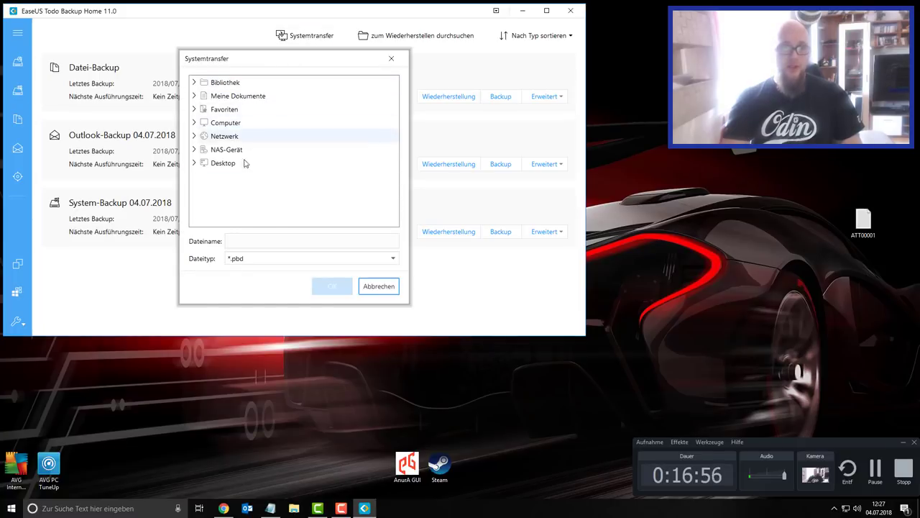
{"action": "left_click", "coordinate": [270, 264]}
{"action": "left_click", "coordinate": [263, 277]}
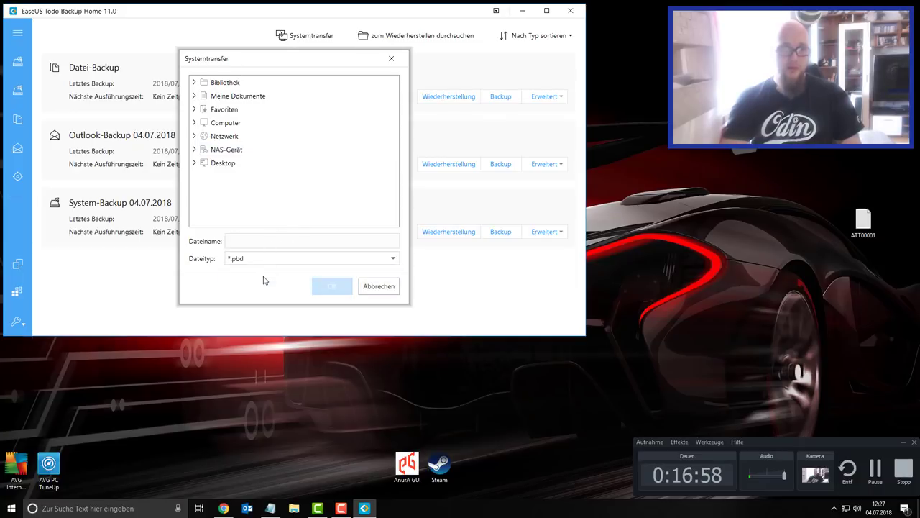
{"action": "left_click", "coordinate": [195, 83]}
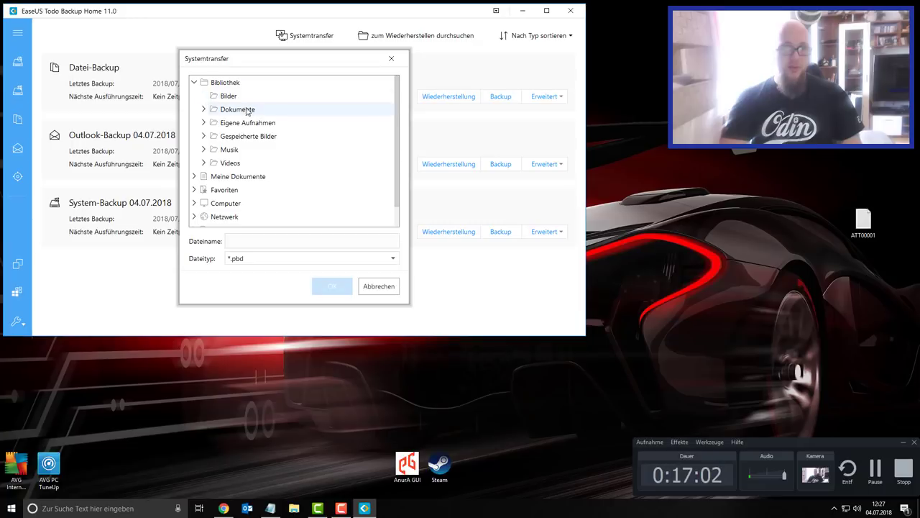
{"action": "left_click", "coordinate": [229, 100]}
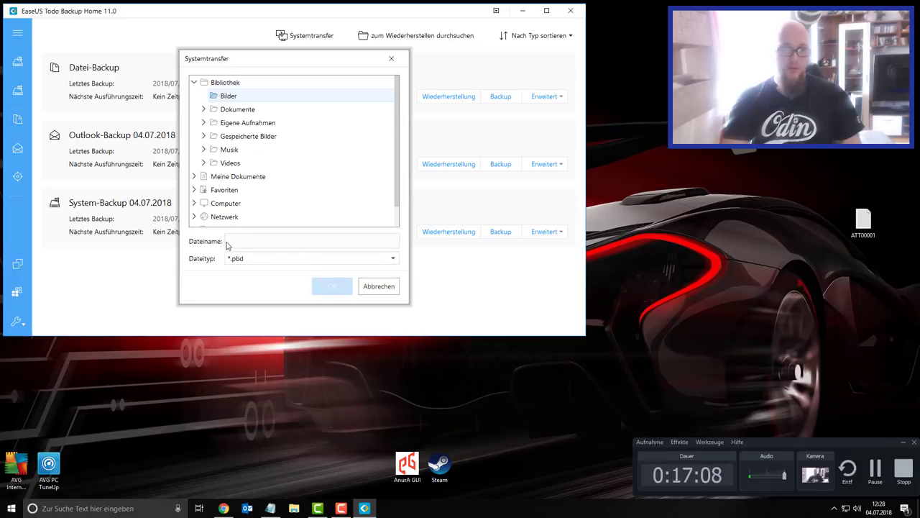
{"action": "left_click", "coordinate": [228, 110]}
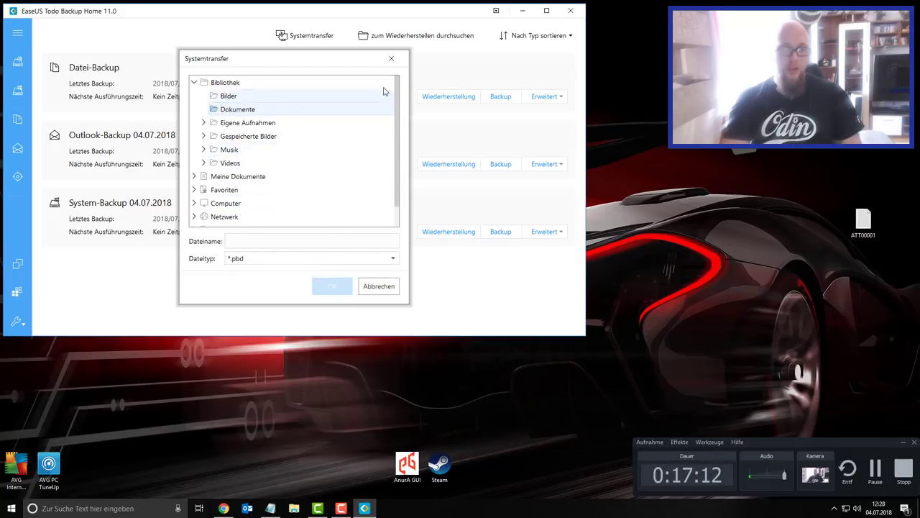
{"action": "left_click", "coordinate": [394, 60]}
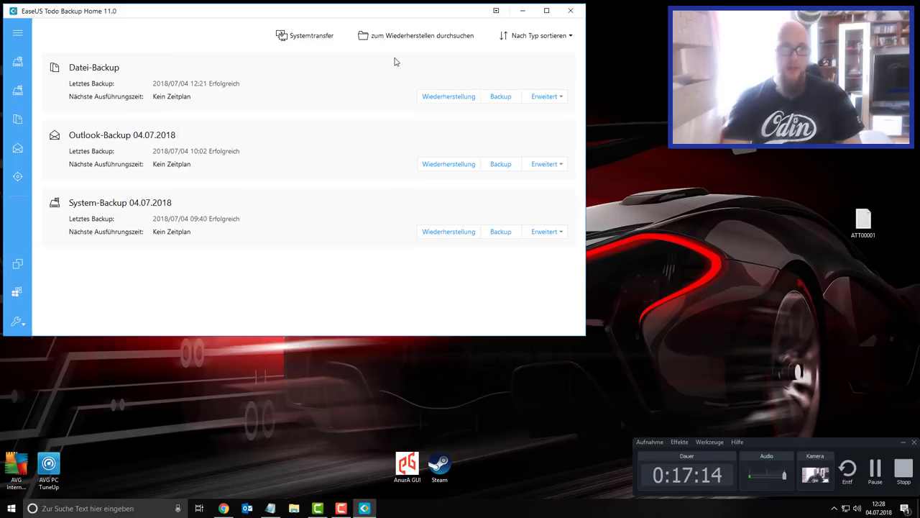
- Open the dialog for browsing backups to restore, examine its locations, and close it
{"action": "left_click", "coordinate": [436, 41]}
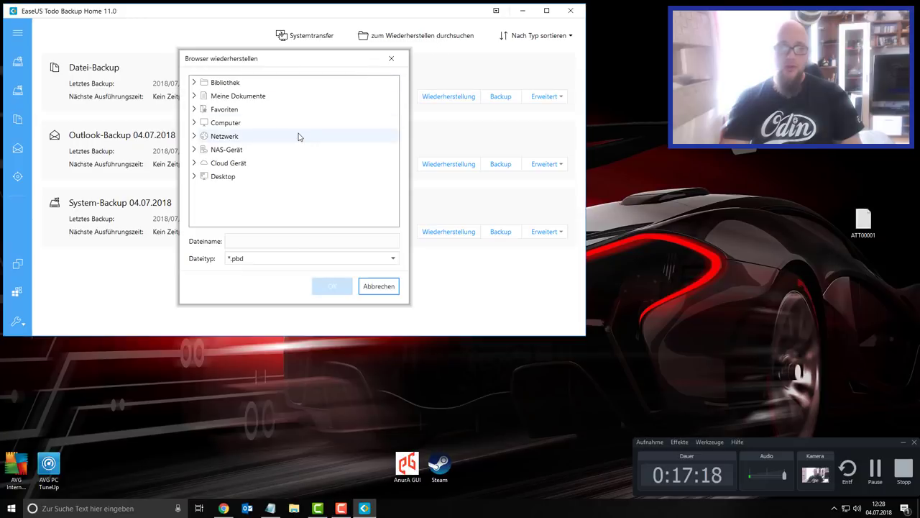
{"action": "left_click", "coordinate": [392, 58]}
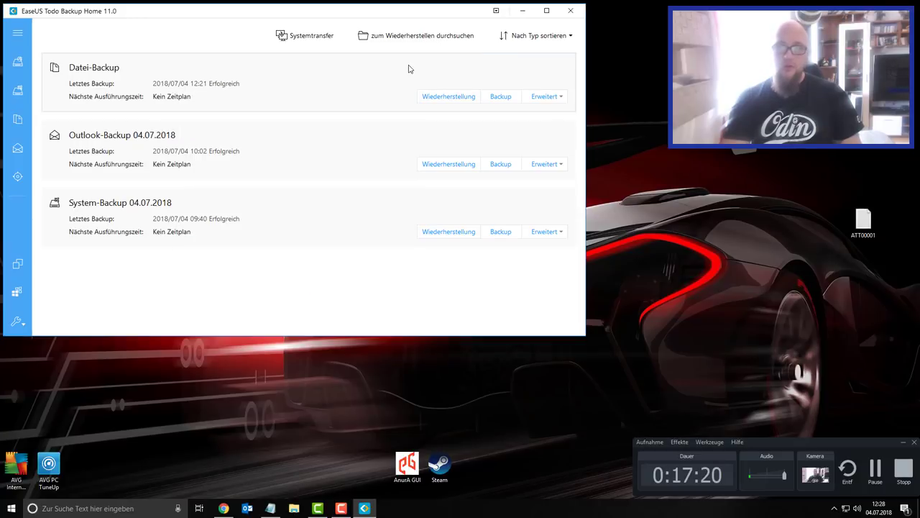
- Sort the backup list by Typ, and return it to sorting by Erstelldatum
{"action": "left_click", "coordinate": [530, 36]}
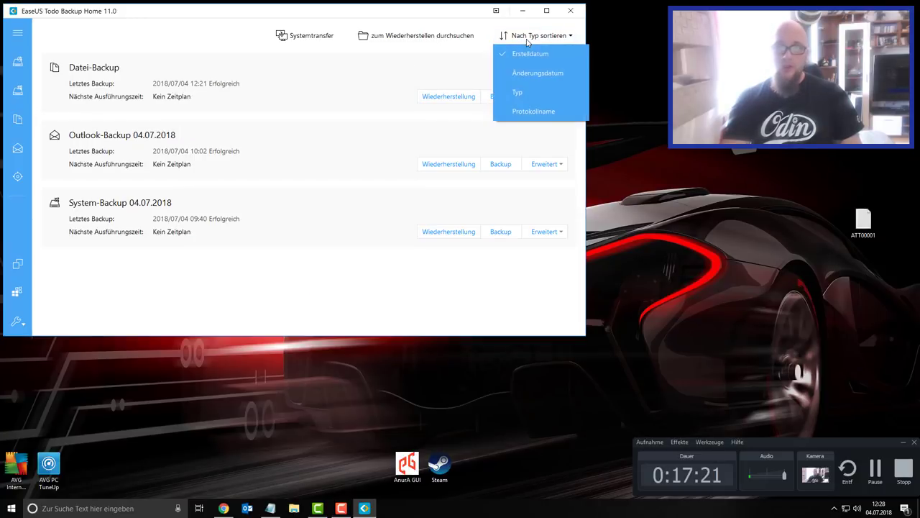
{"action": "left_click", "coordinate": [522, 94]}
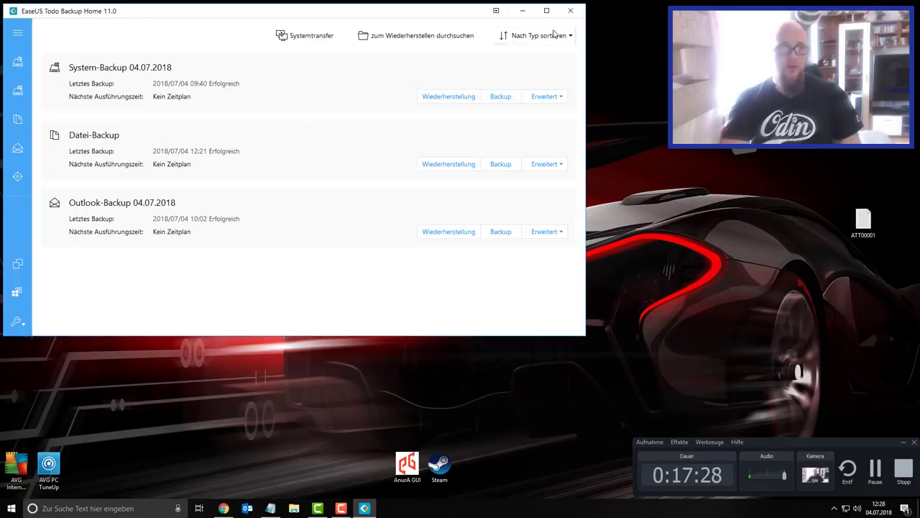
{"action": "left_click", "coordinate": [528, 40]}
{"action": "left_click", "coordinate": [535, 55]}
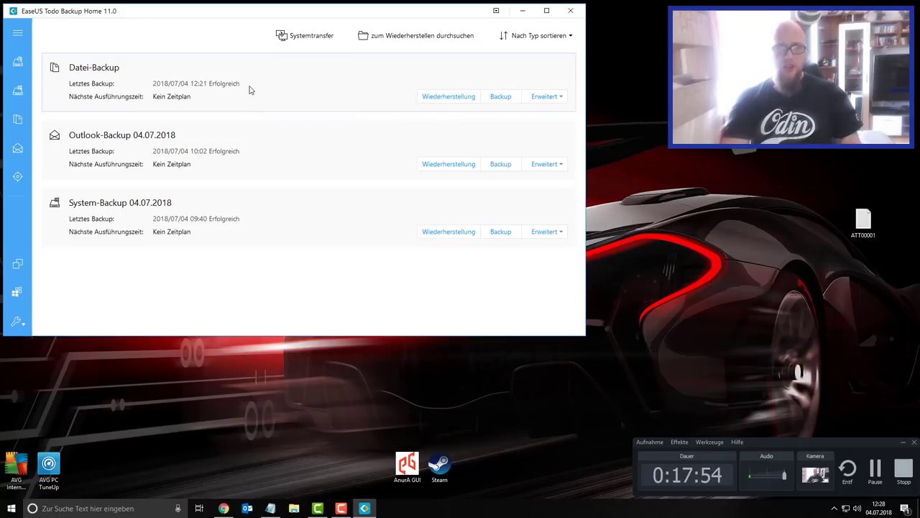
- Open the Image-Manager for Datei-Backup, examine its listed image file, and close it
{"action": "left_click", "coordinate": [547, 96]}
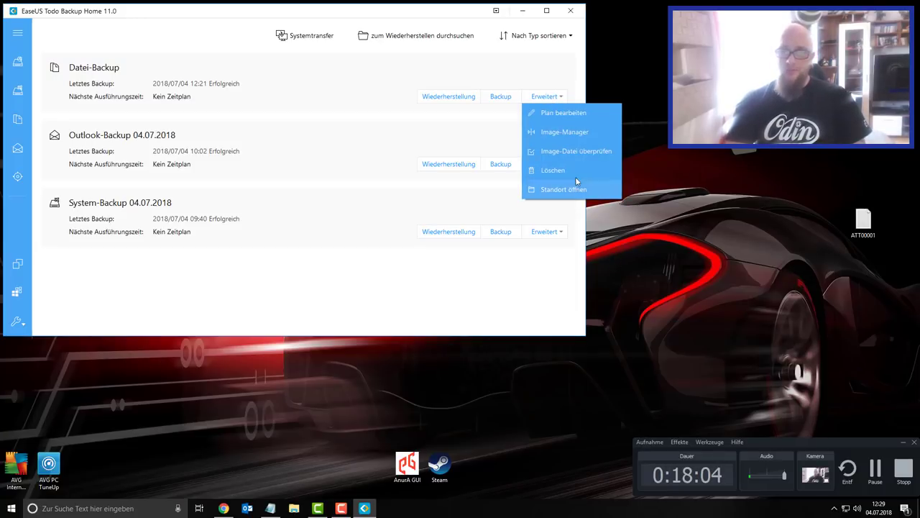
{"action": "left_click", "coordinate": [583, 133]}
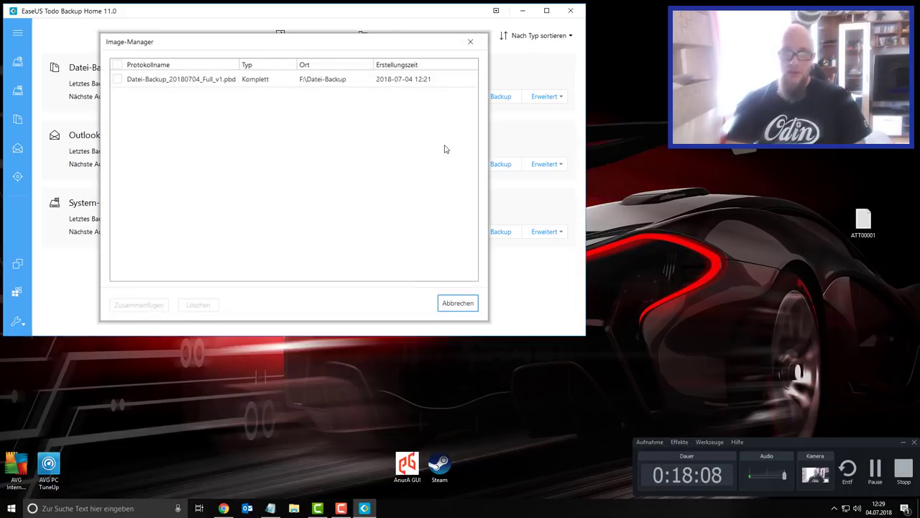
{"action": "left_click", "coordinate": [470, 41]}
- Edit the Datei-Backup plan to add the description Camtasia 2018, and save it
{"action": "left_click", "coordinate": [547, 96]}
{"action": "left_click", "coordinate": [536, 120]}
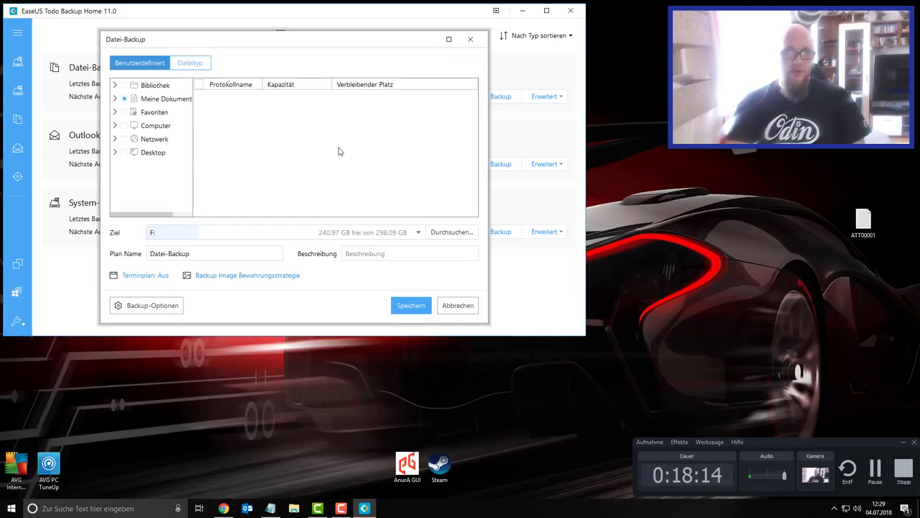
{"action": "left_click_drag", "start_coordinate": [149, 253], "coordinate": [199, 253]}
{"action": "left_click", "coordinate": [375, 253]}
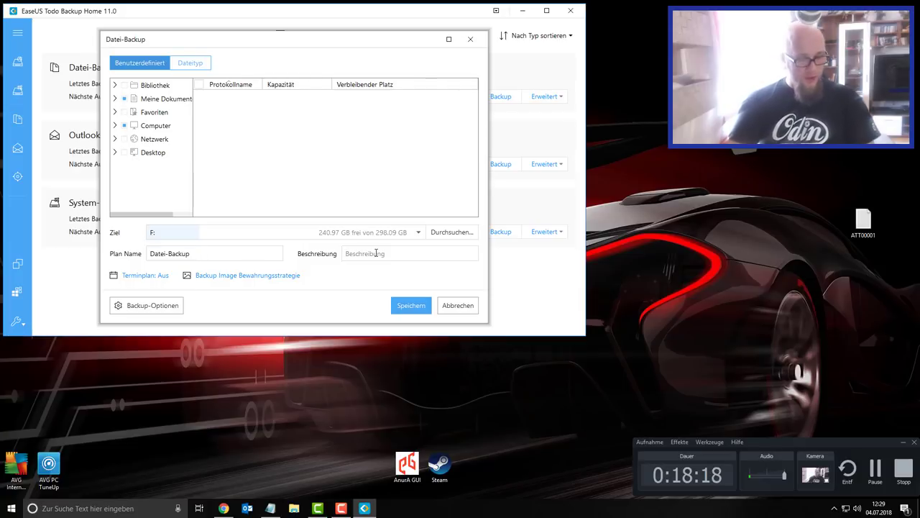
{"action": "type", "text": "Camtasi"}
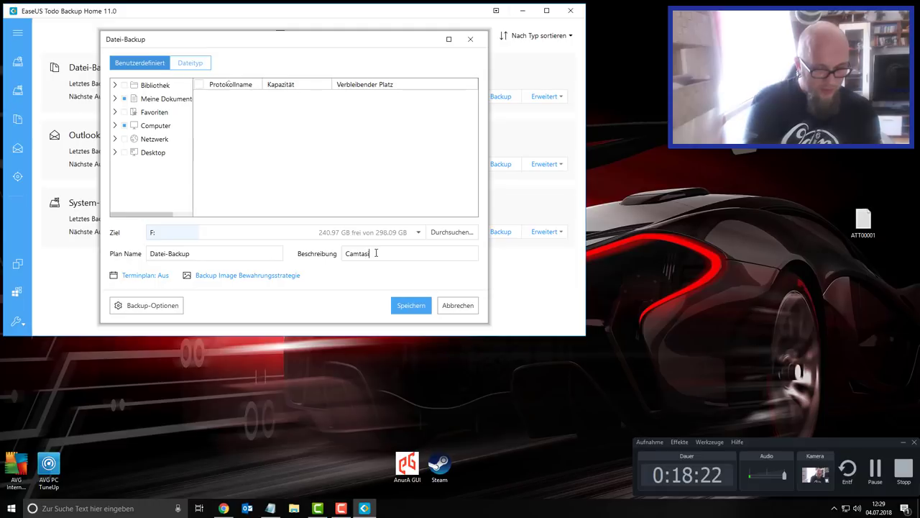
{"action": "type", "text": "a 2018"}
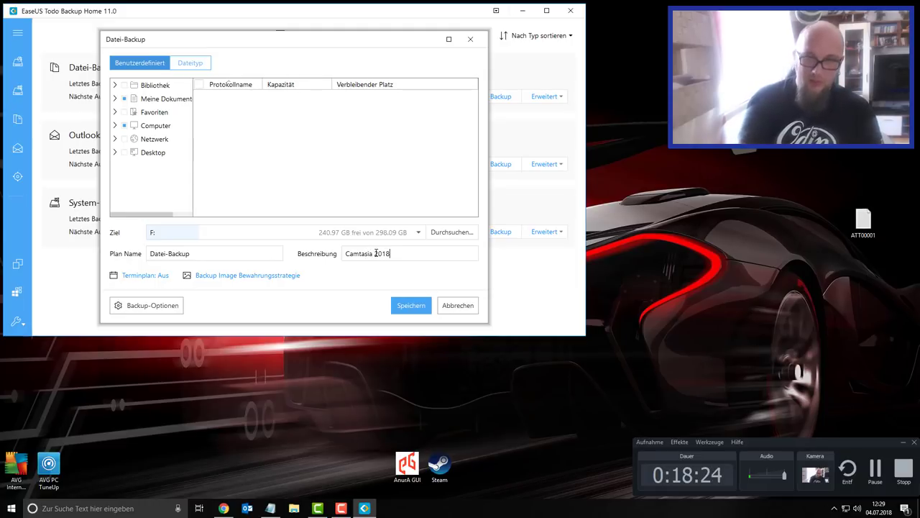
{"action": "left_click", "coordinate": [412, 300]}
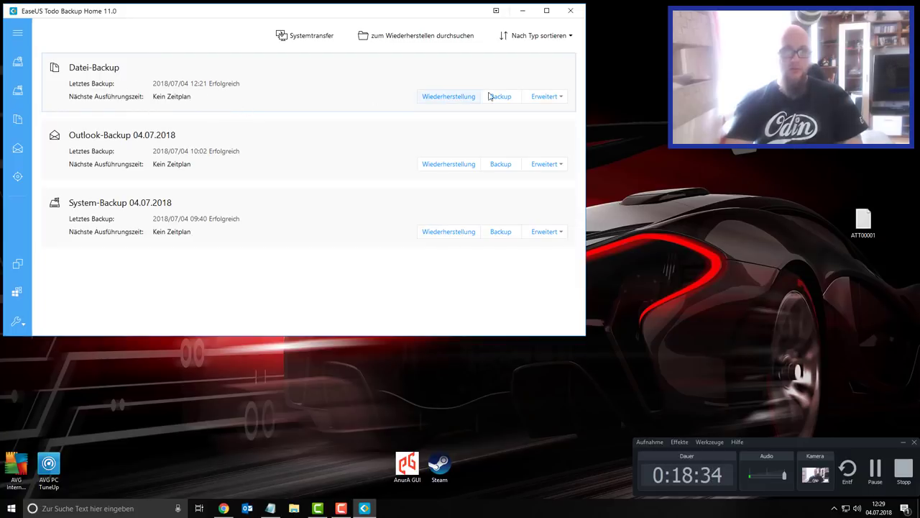
- Rename the Datei-Backup plan as Camtasia 2018-Backup and save the plan
{"action": "left_click", "coordinate": [545, 98]}
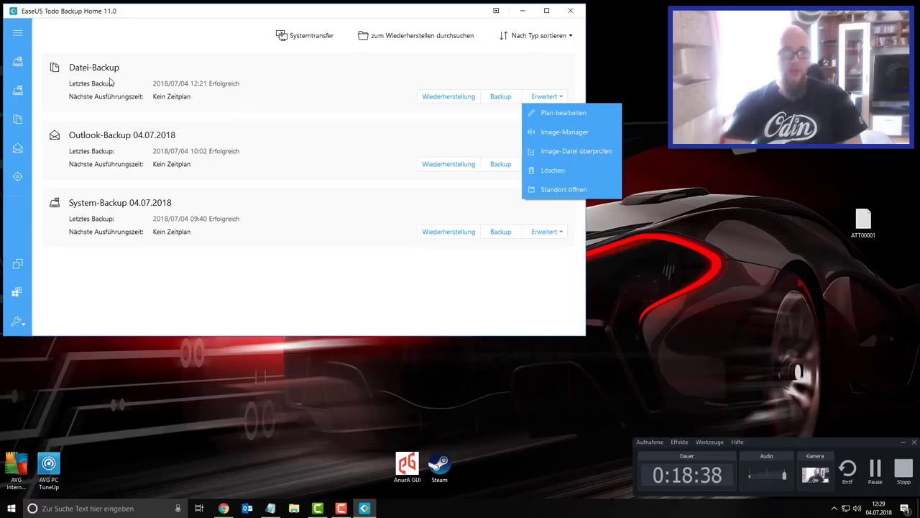
{"action": "left_click", "coordinate": [565, 115]}
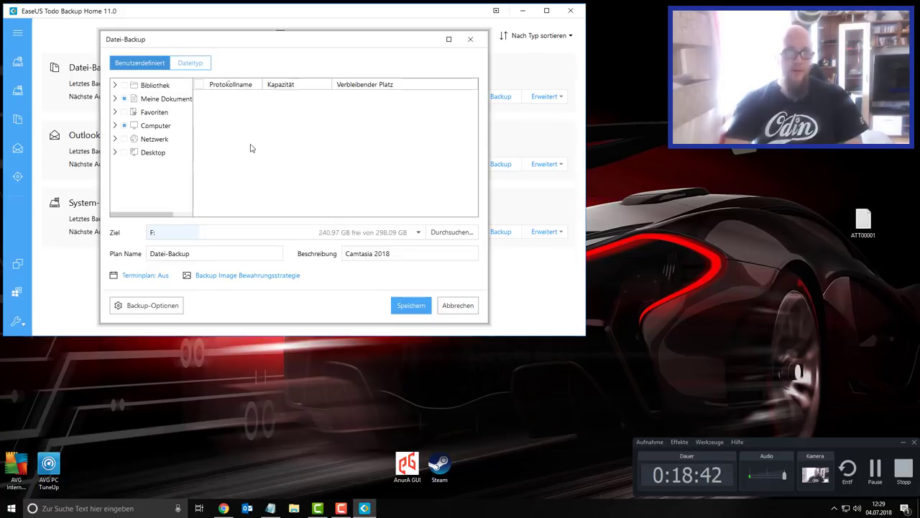
{"action": "left_click_drag", "start_coordinate": [191, 253], "coordinate": [147, 253]}
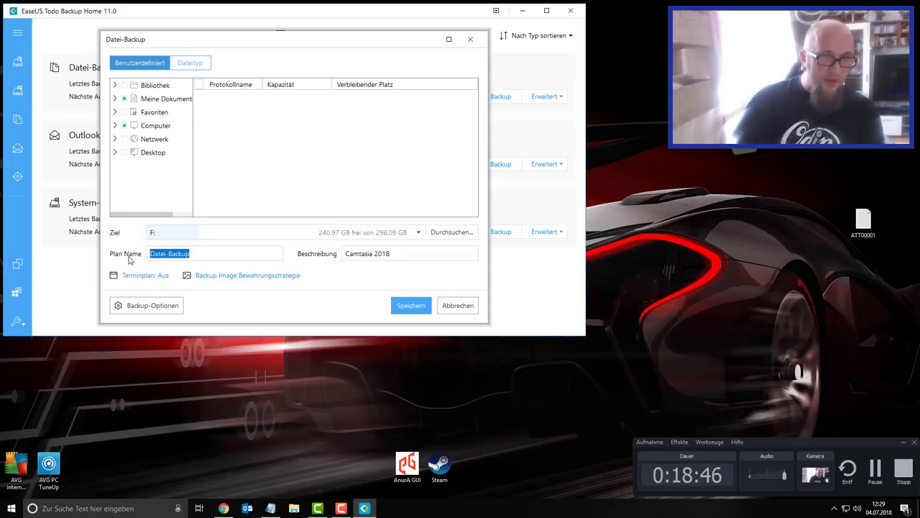
{"action": "left_click", "coordinate": [164, 253]}
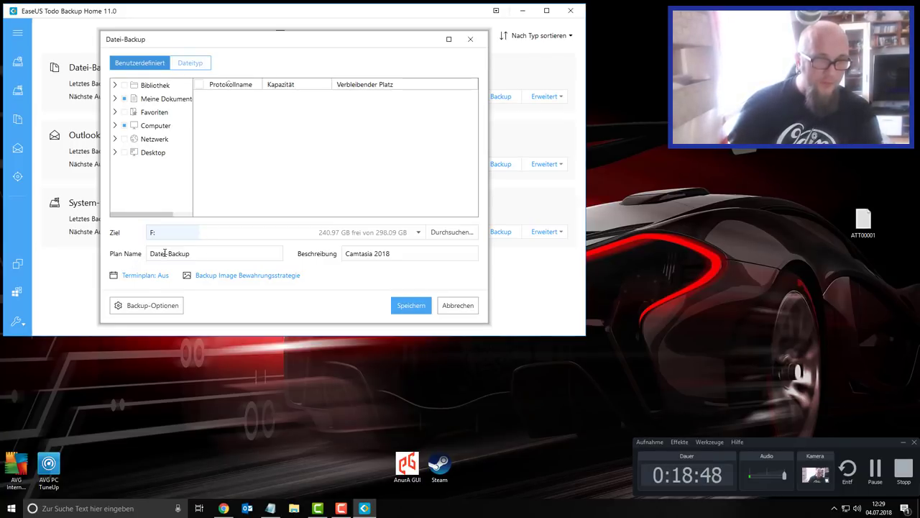
{"action": "left_click_drag", "start_coordinate": [166, 254], "coordinate": [138, 256]}
{"action": "type", "text": "Cam"}
{"action": "type", "text": "tasia "}
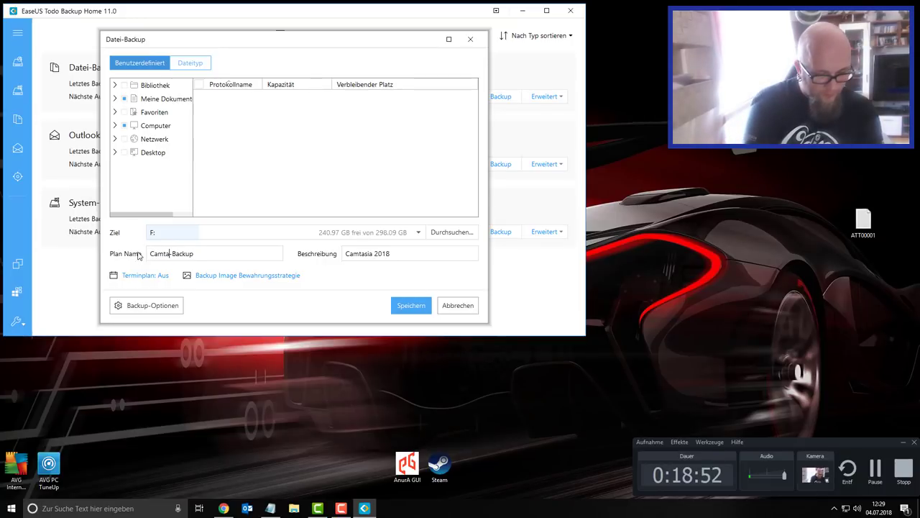
{"action": "type", "text": "2018"}
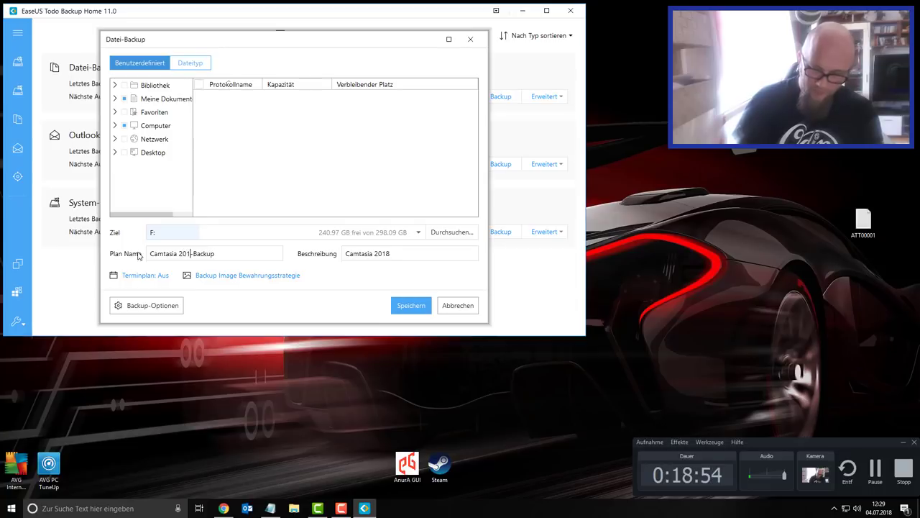
{"action": "left_click", "coordinate": [407, 309]}
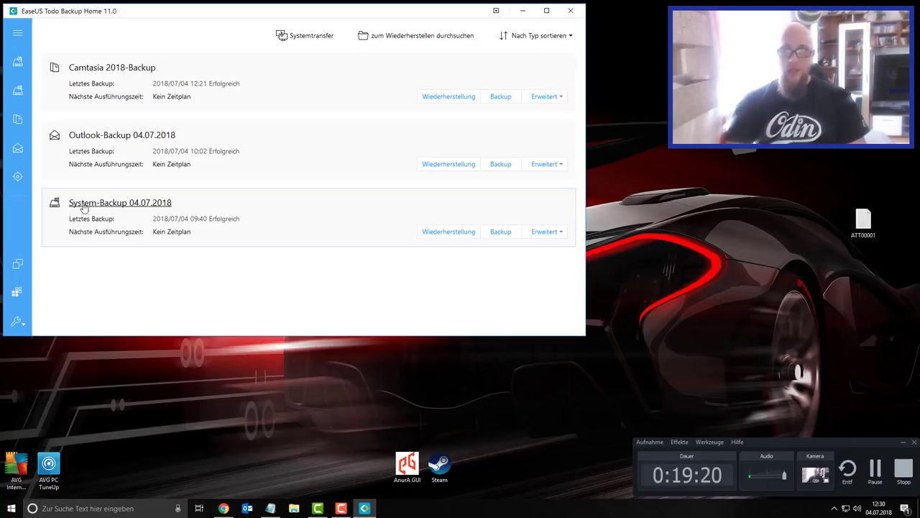
- Open the program settings, examine the available languages and the default backup path, and cancel without changes
{"action": "left_click", "coordinate": [497, 11]}
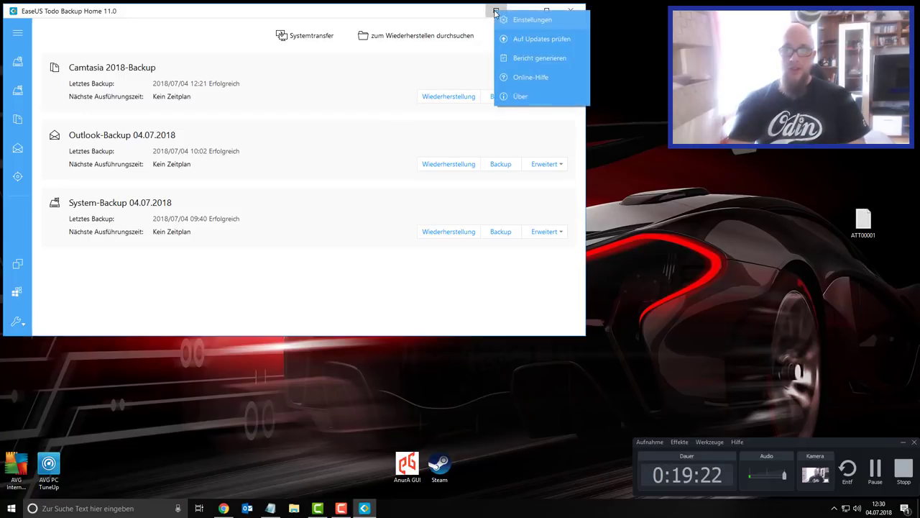
{"action": "left_click", "coordinate": [545, 20]}
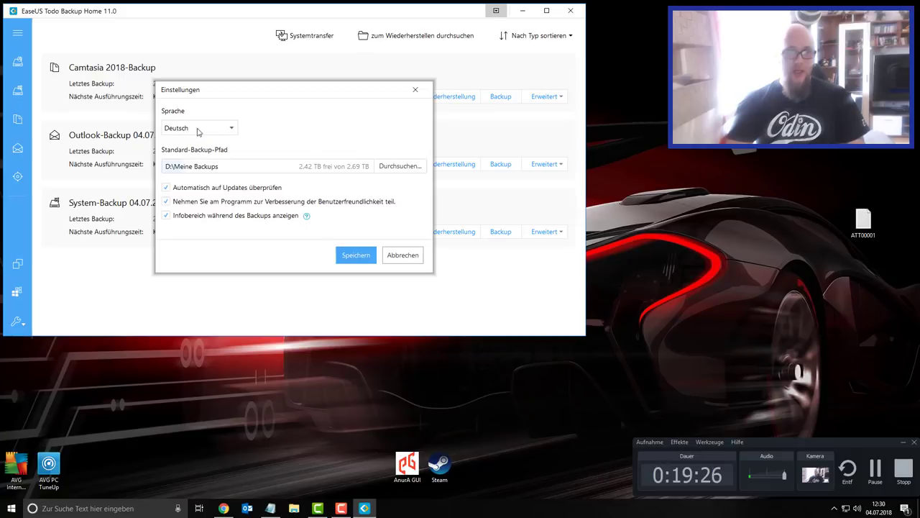
{"action": "left_click", "coordinate": [209, 130]}
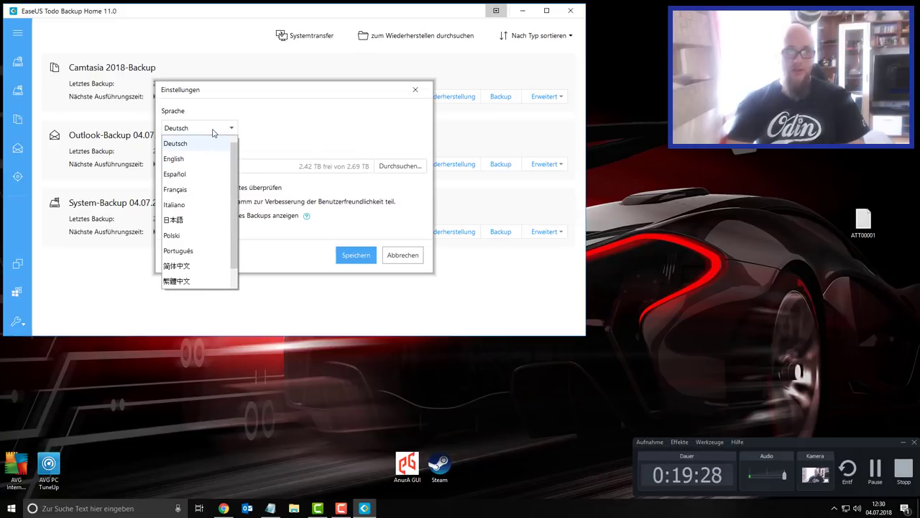
{"action": "left_click", "coordinate": [215, 129]}
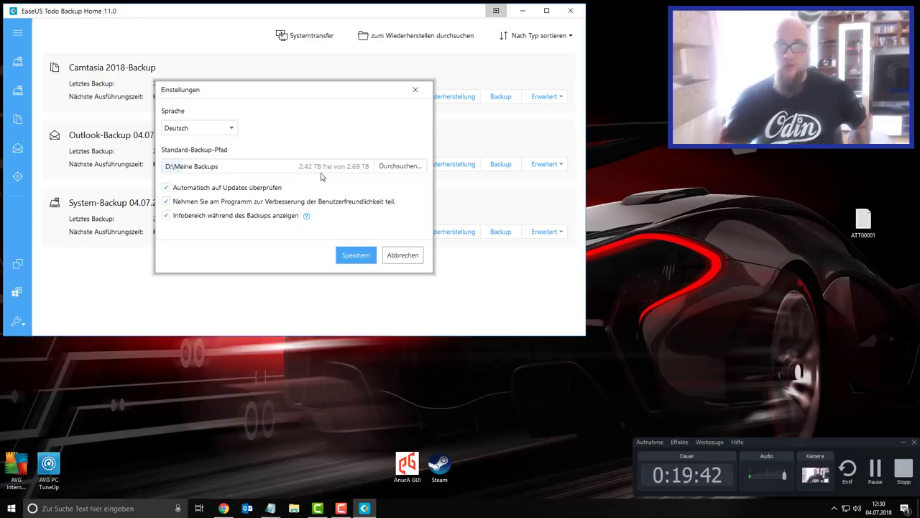
{"action": "left_click", "coordinate": [404, 256]}
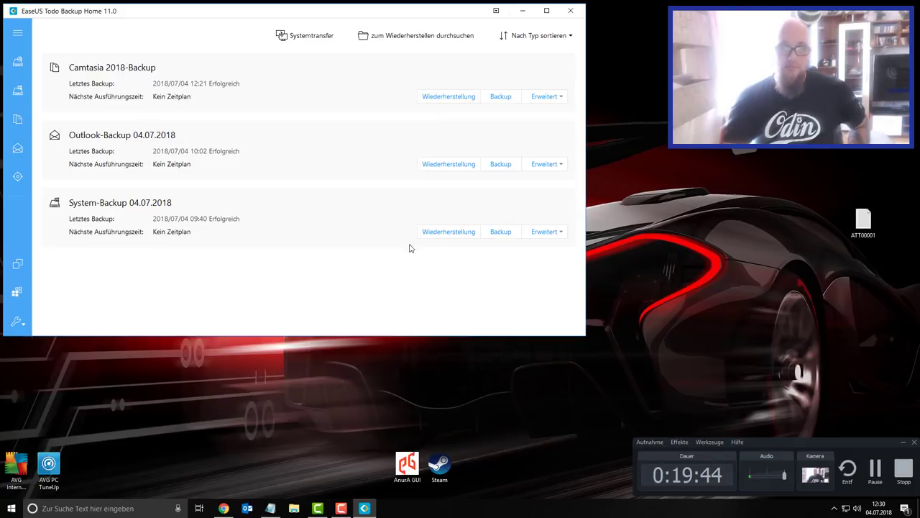
- Check for program updates and dismiss the information message
{"action": "left_click", "coordinate": [497, 12]}
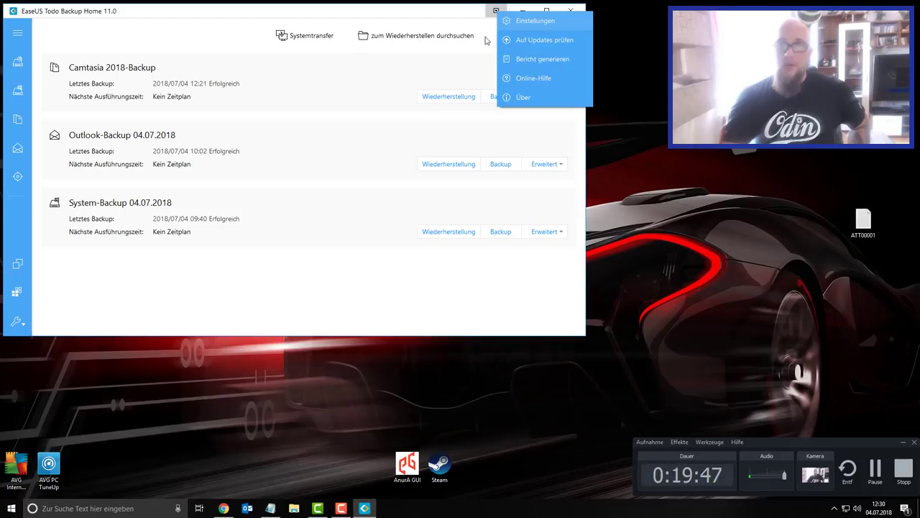
{"action": "left_click", "coordinate": [543, 41]}
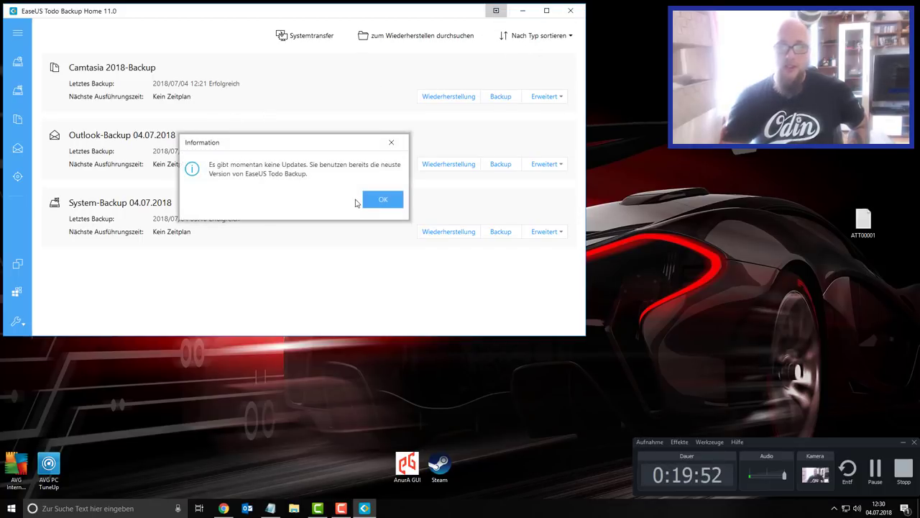
{"action": "left_click", "coordinate": [380, 200]}
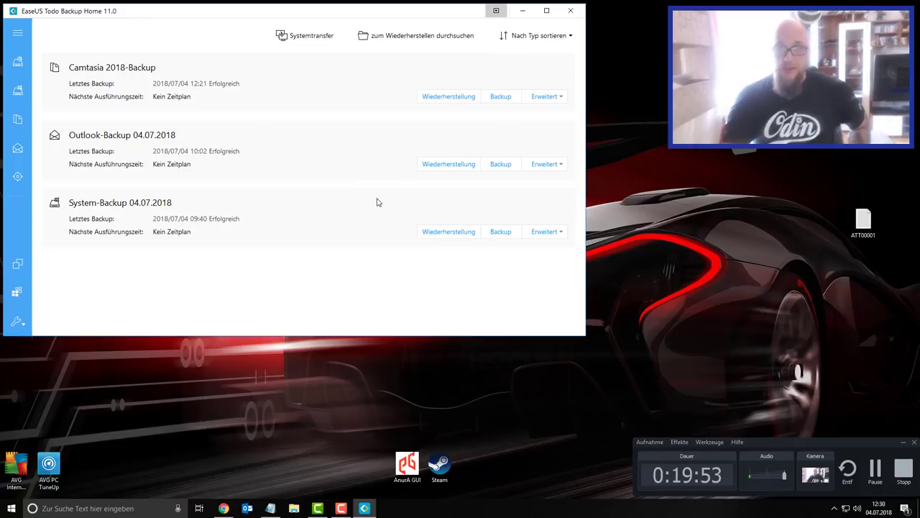
- View the program's Über information, visit the linked EaseUS backup software website, and return to close the dialog
{"action": "left_click", "coordinate": [496, 11]}
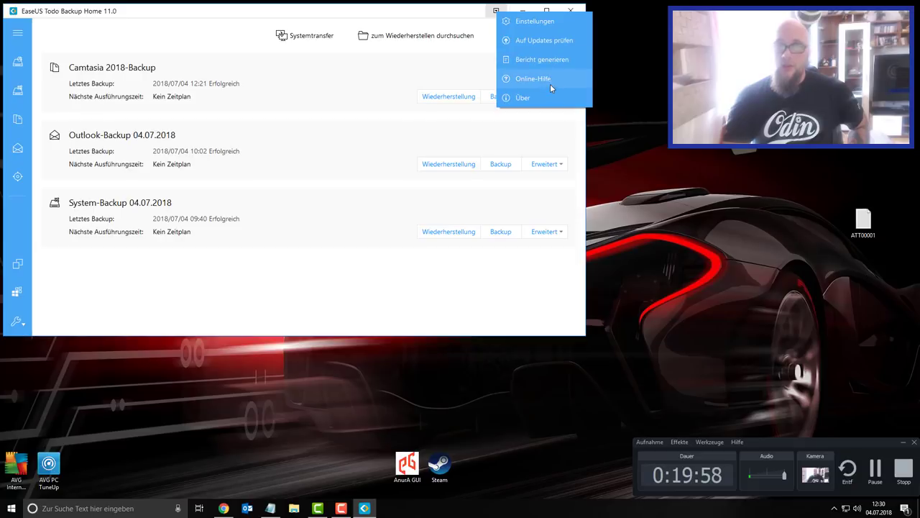
{"action": "left_click", "coordinate": [535, 100]}
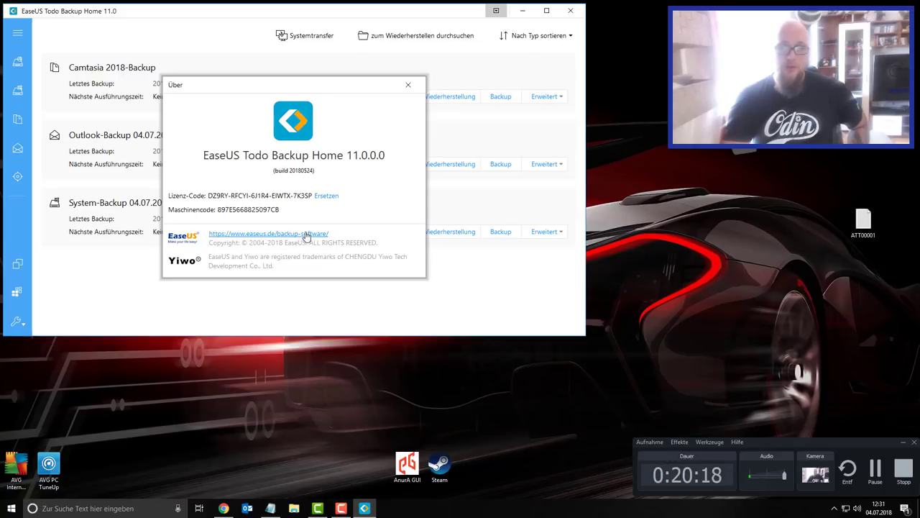
{"action": "left_click", "coordinate": [286, 236]}
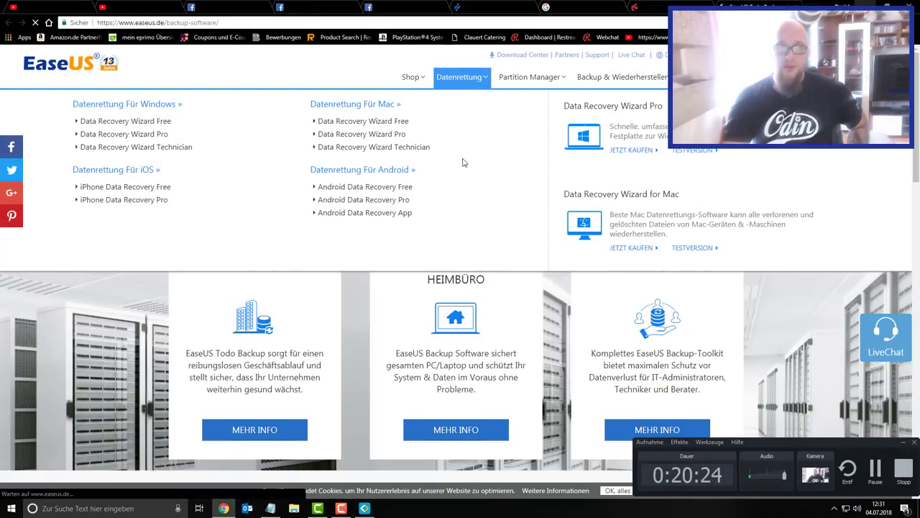
{"action": "scroll", "coordinate": [463, 165], "scroll_direction": "down", "scroll_amount": 5}
{"action": "scroll", "coordinate": [462, 169], "scroll_direction": "up", "scroll_amount": 5}
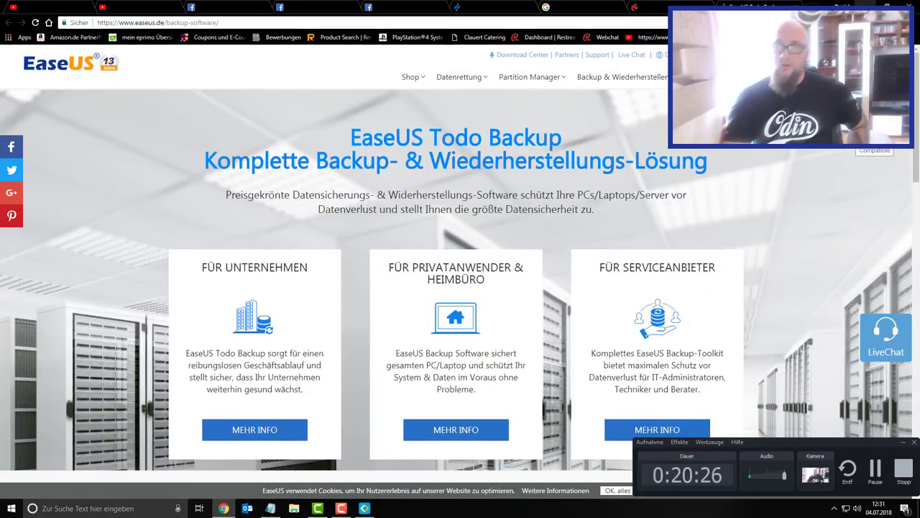
{"action": "left_click", "coordinate": [896, 5]}
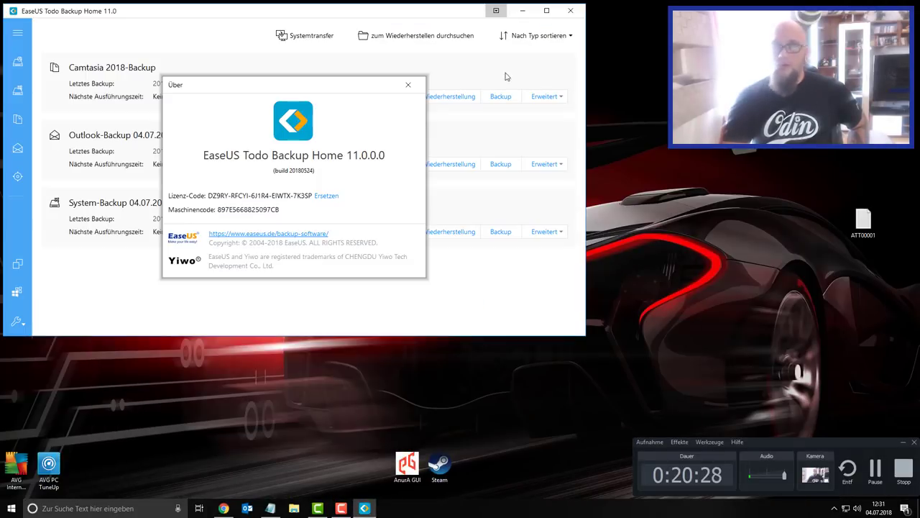
{"action": "left_click", "coordinate": [408, 87]}
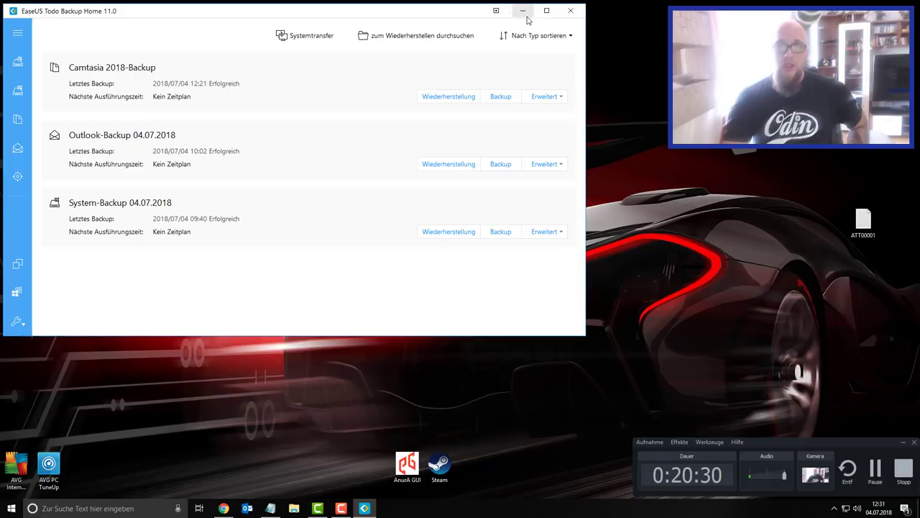
- Close the backup program and select its EaseUS Todo Backup Home 11.0 shortcut on the desktop
{"action": "left_click", "coordinate": [571, 12]}
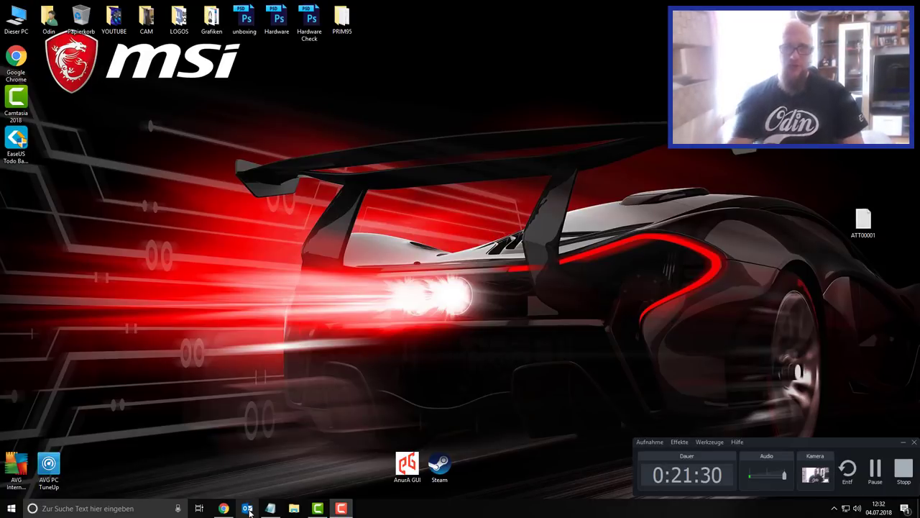
{"action": "left_click", "coordinate": [12, 162]}
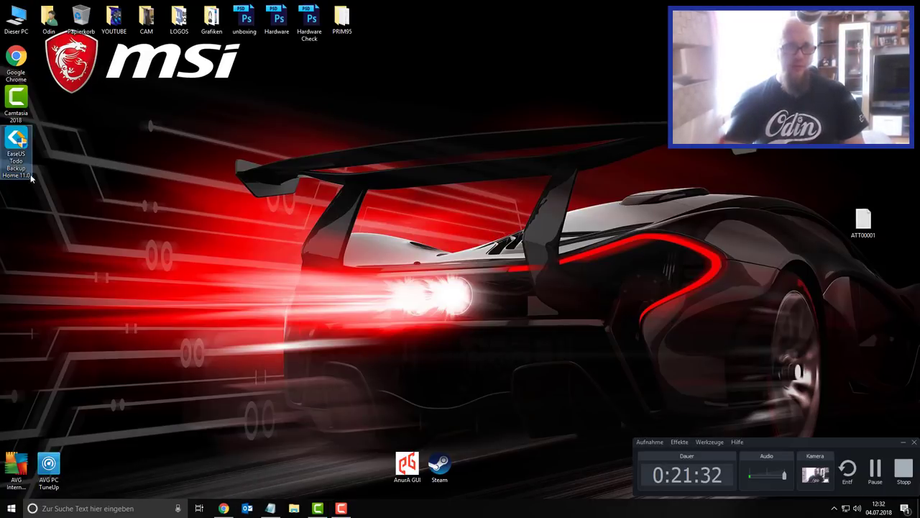